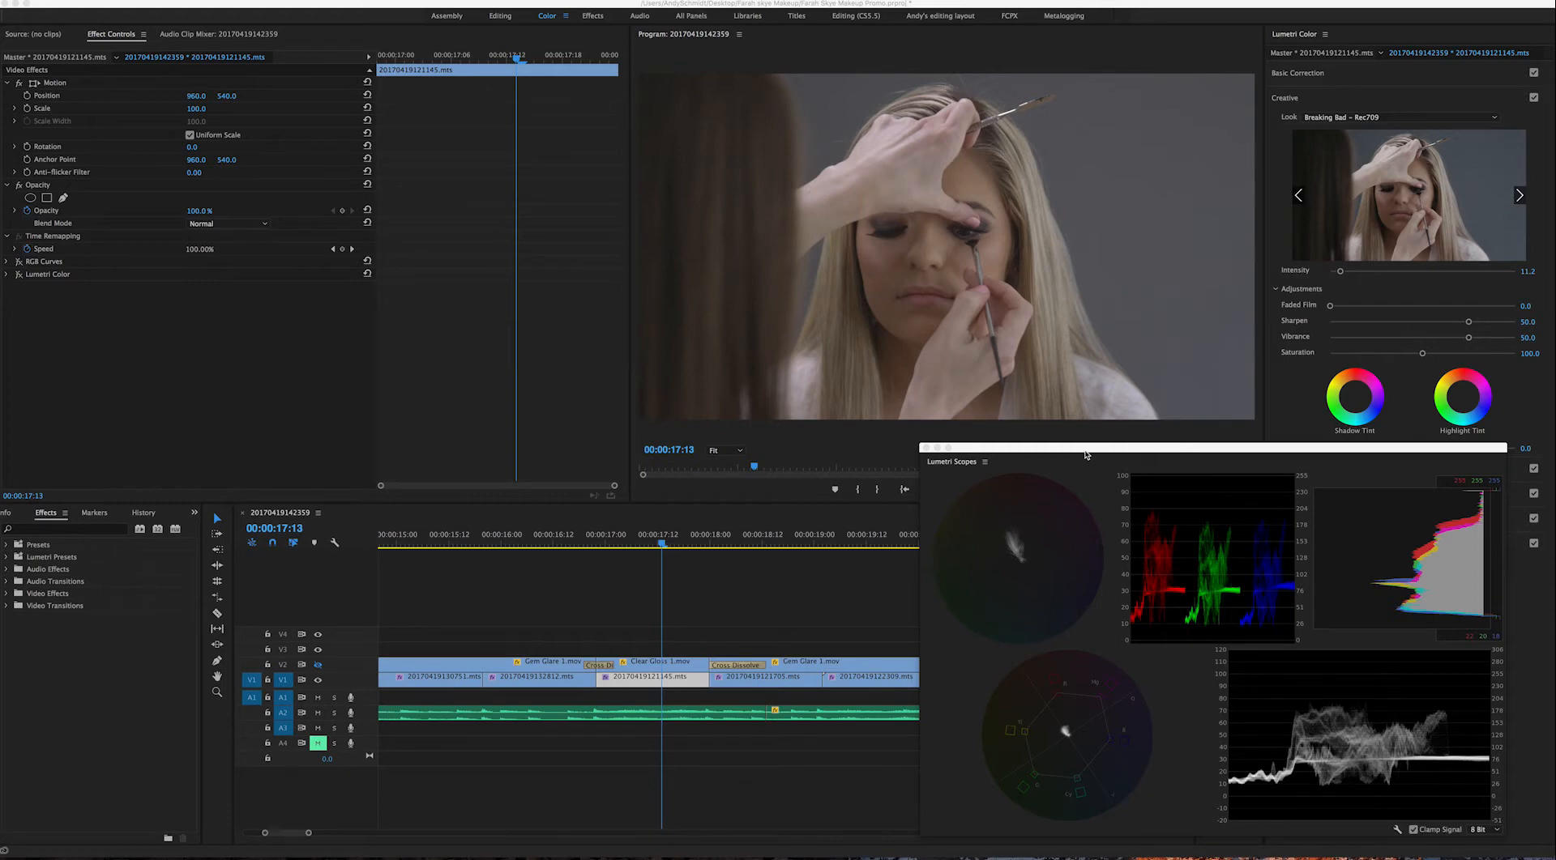
Search the effects for "rgb" and apply the RGB Curves effect to clip 20170419121145.mts on track V1.
{"action": "left_click_drag", "start_coordinate": [1087, 451], "coordinate": [216, 55]}
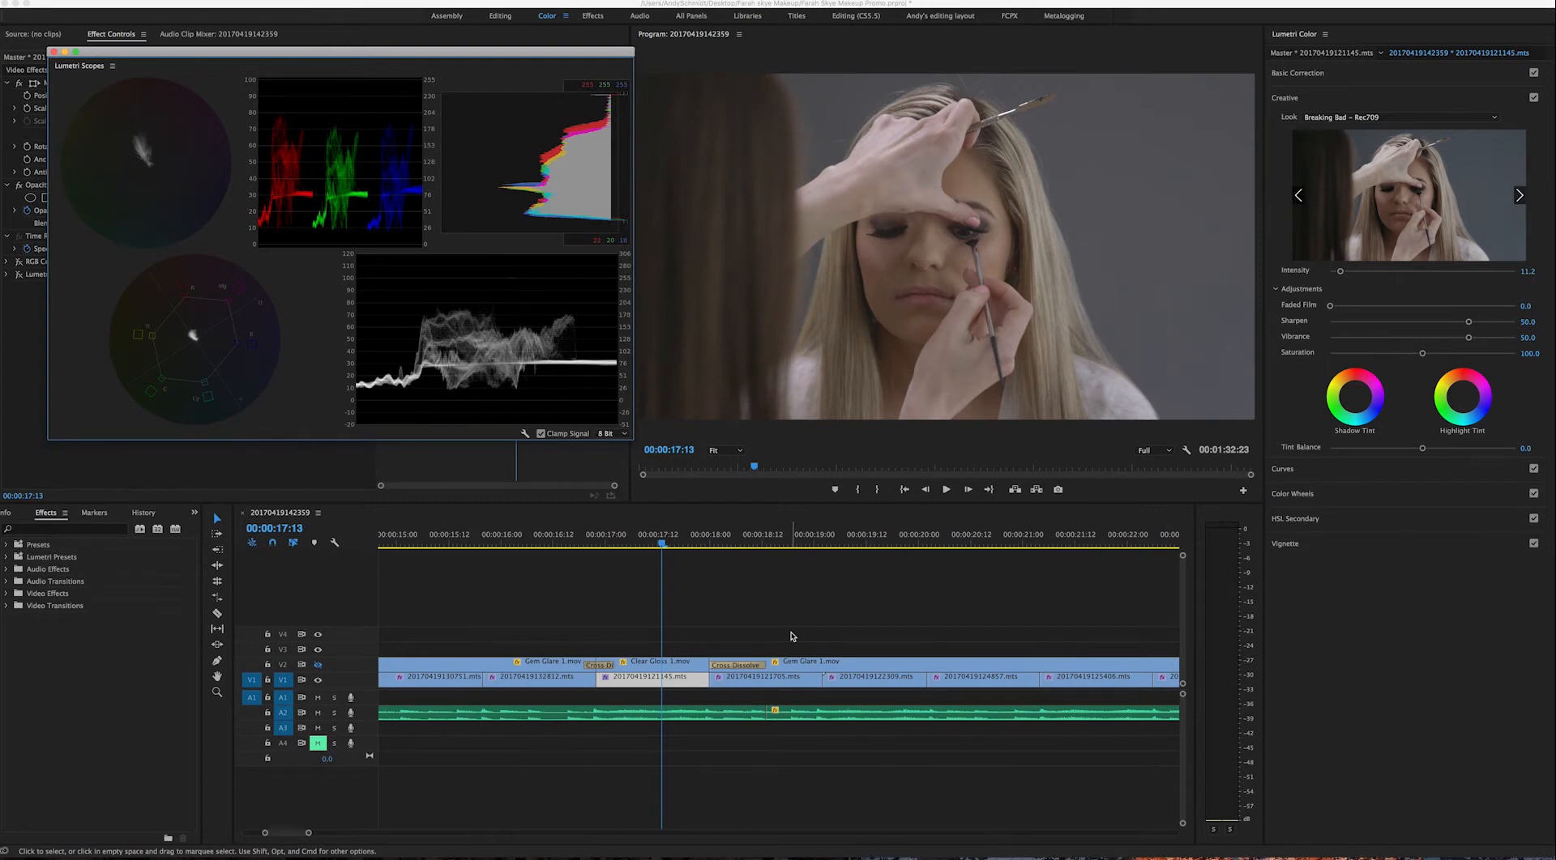
{"action": "left_click_drag", "start_coordinate": [357, 56], "coordinate": [1255, 279]}
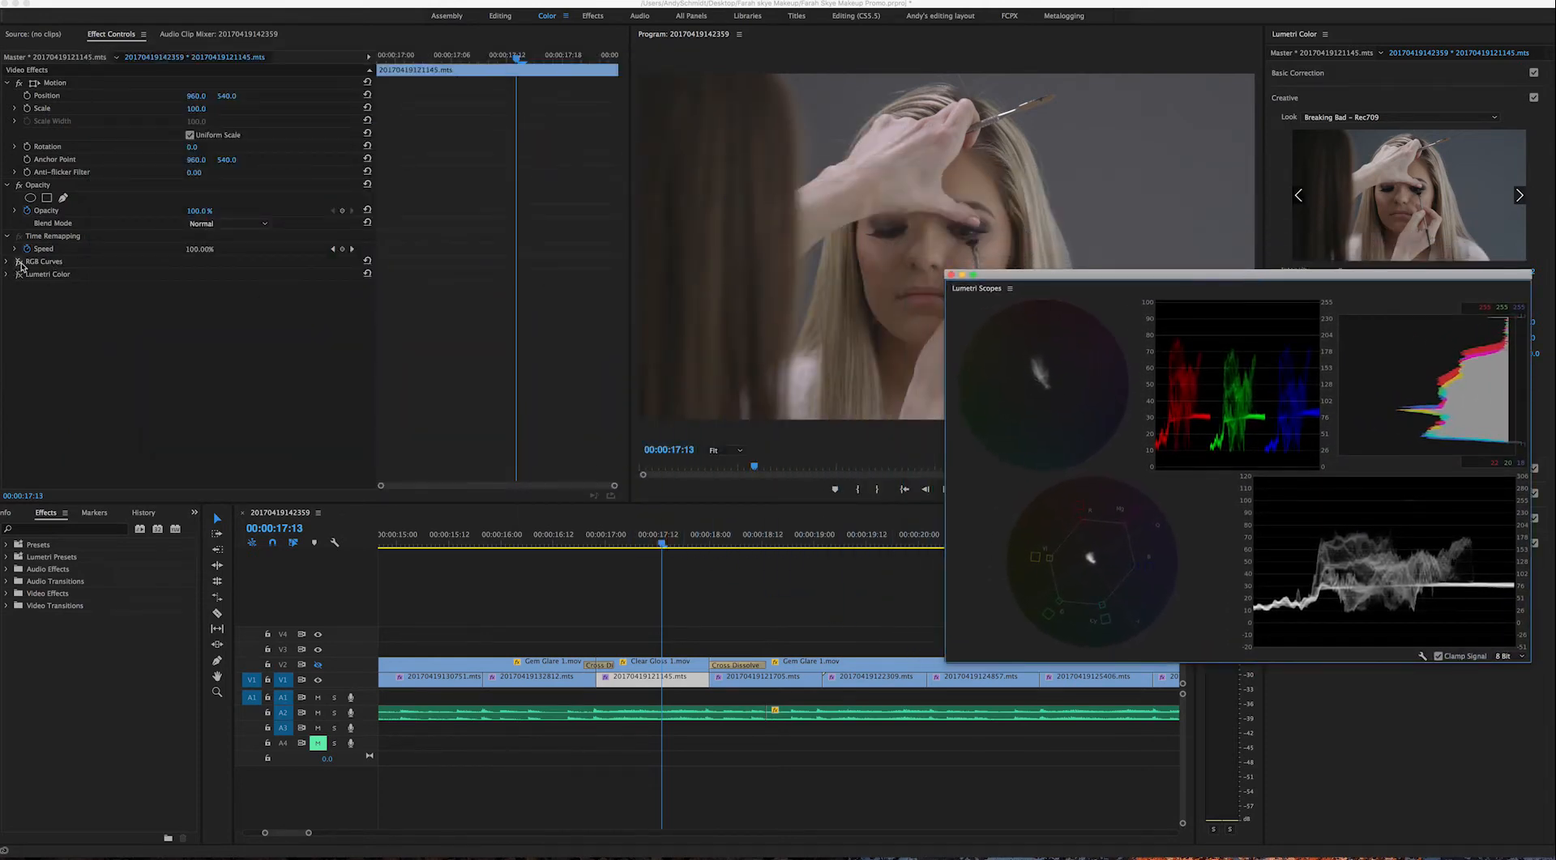
{"action": "left_click", "coordinate": [69, 531]}
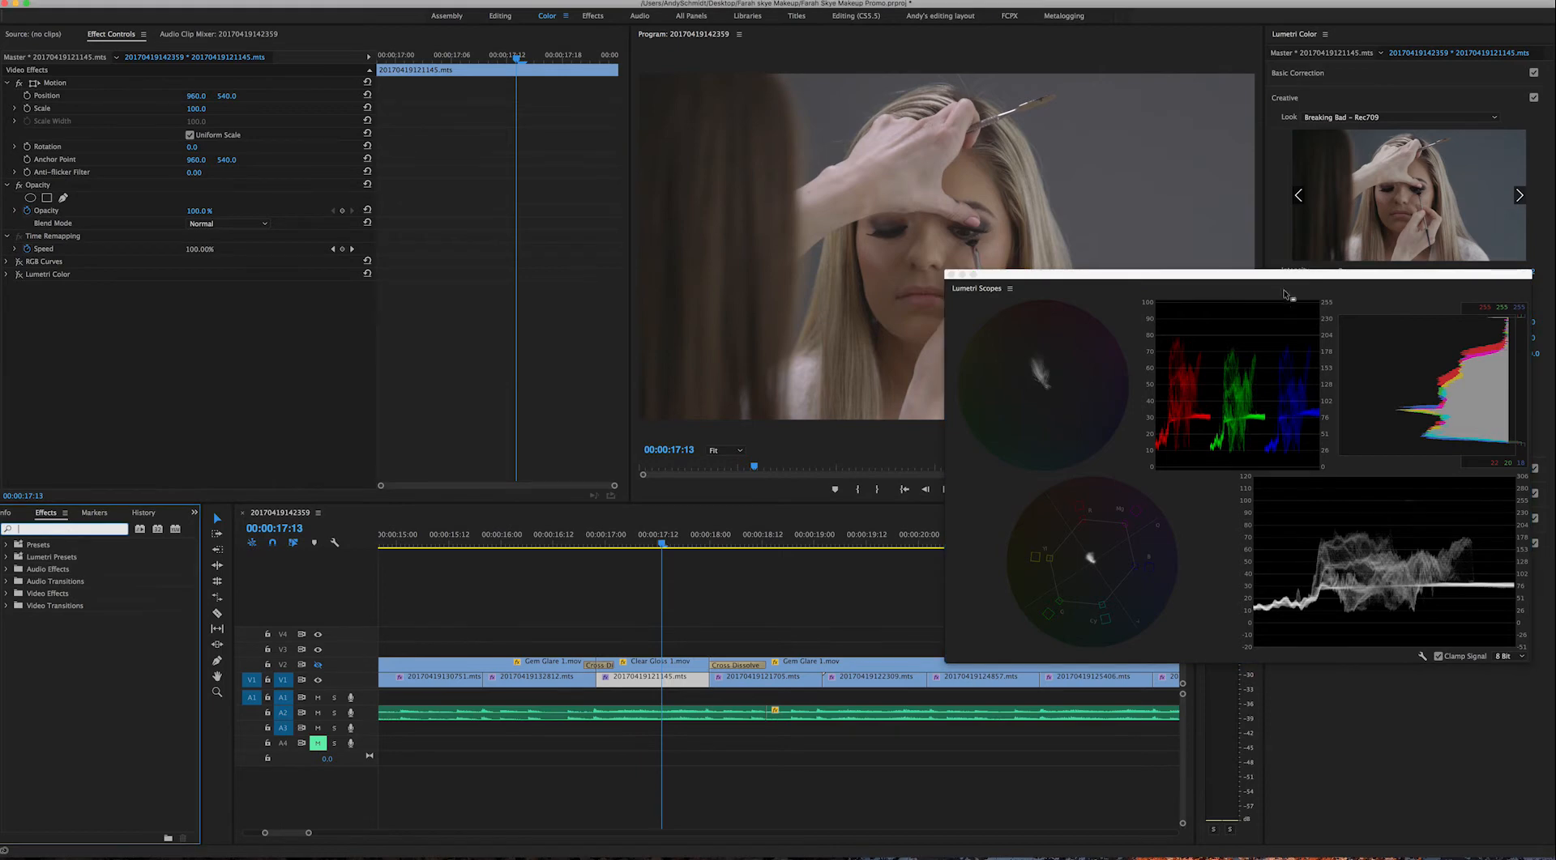
{"action": "left_click_drag", "start_coordinate": [1286, 294], "coordinate": [1258, 417]}
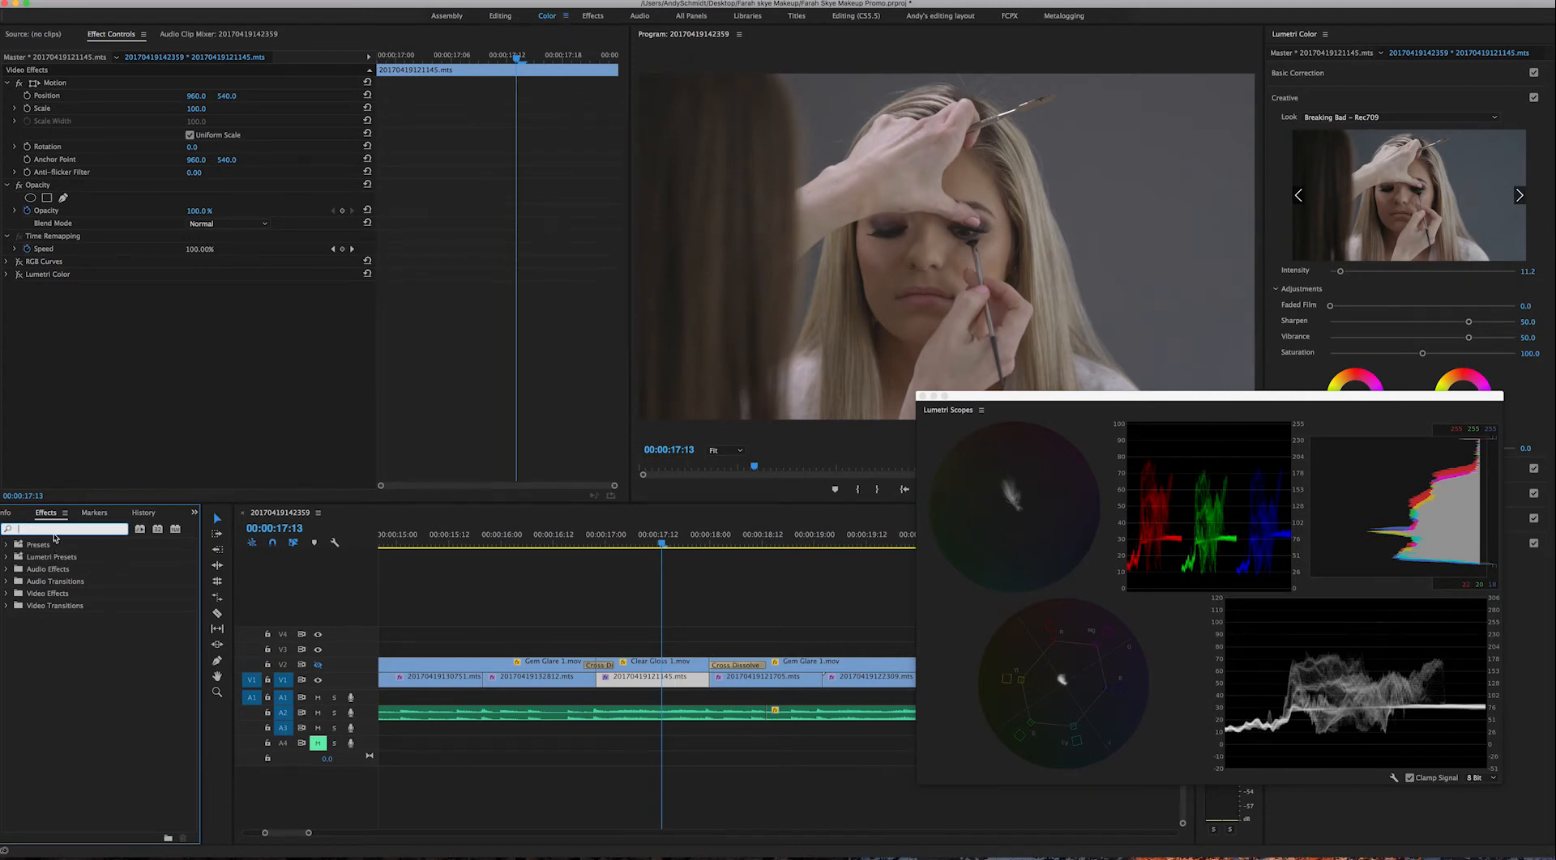
{"action": "type", "text": "rgb"}
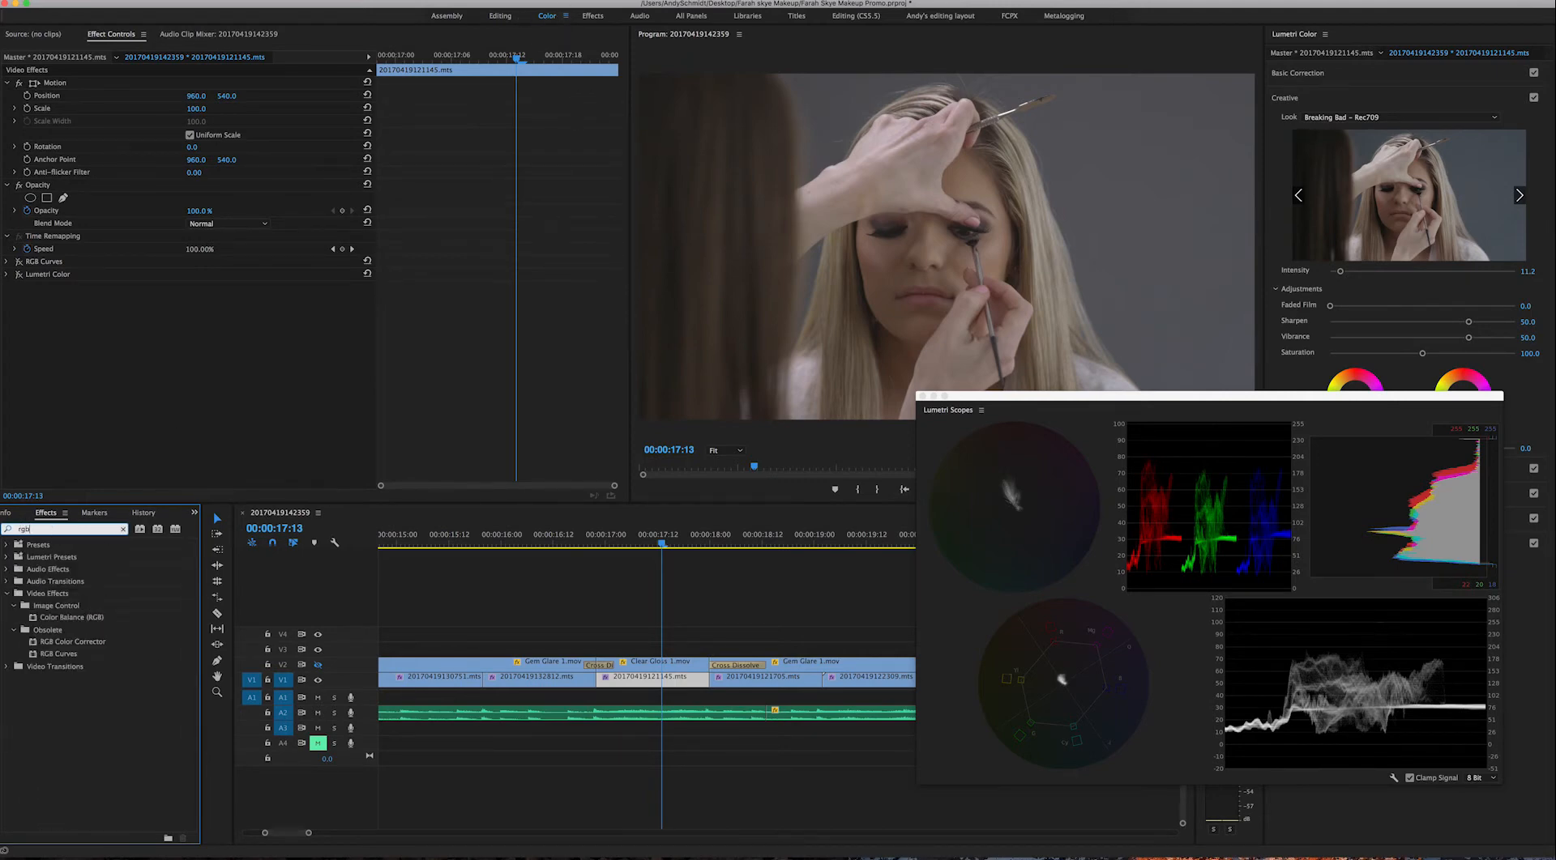
{"action": "left_click", "coordinate": [67, 658]}
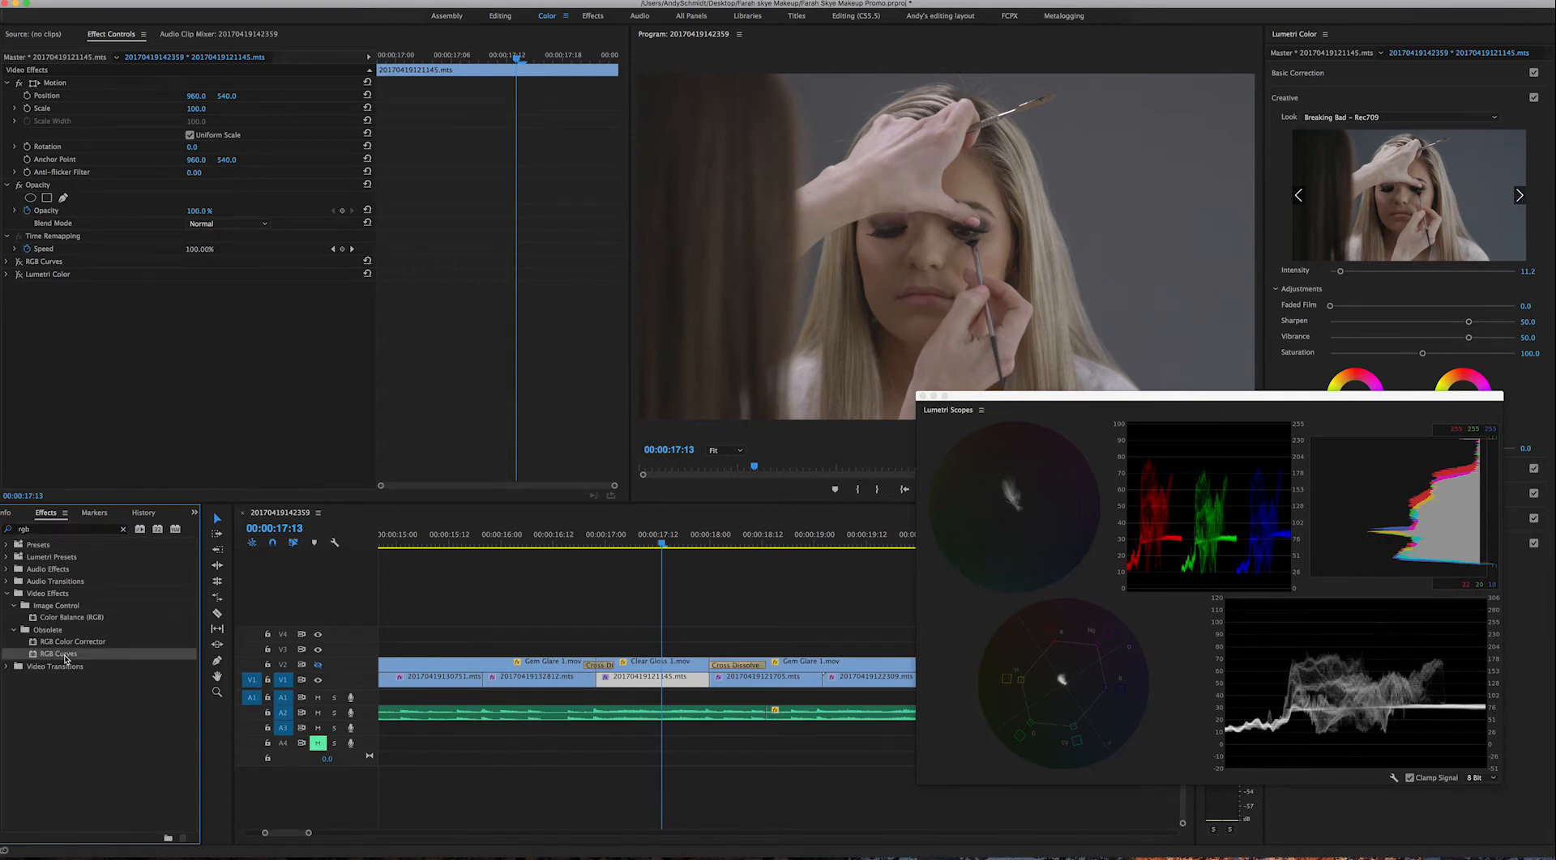
{"action": "left_click_drag", "start_coordinate": [53, 658], "coordinate": [659, 686]}
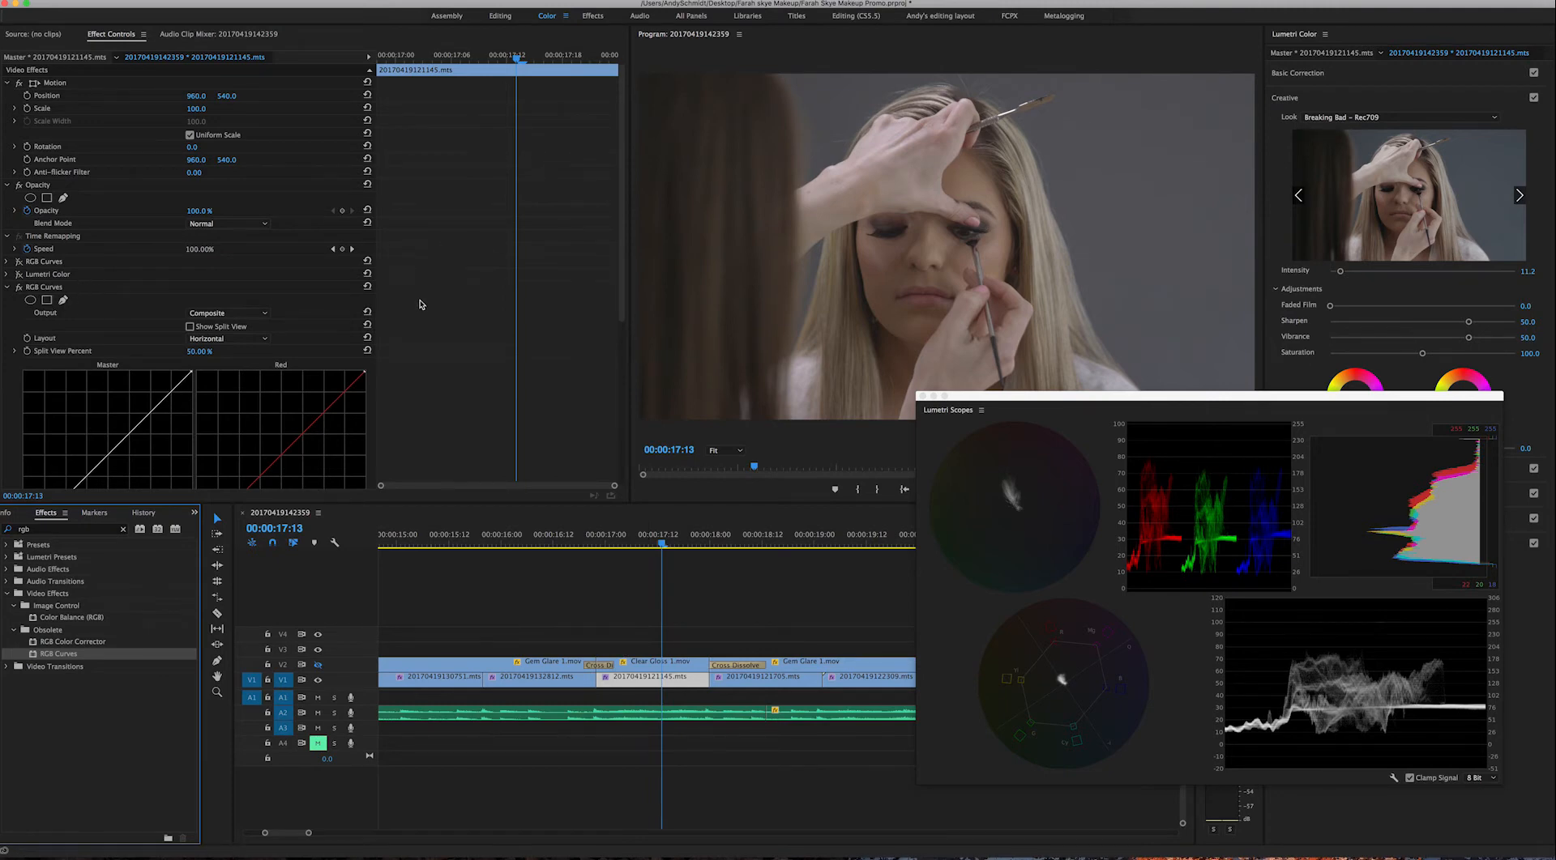
Shape the new effect's Master curve: shift the black point inward, shift the white point inward, and lift the midtones slightly.
{"action": "scroll", "coordinate": [423, 304], "scroll_direction": "down", "scroll_amount": 5}
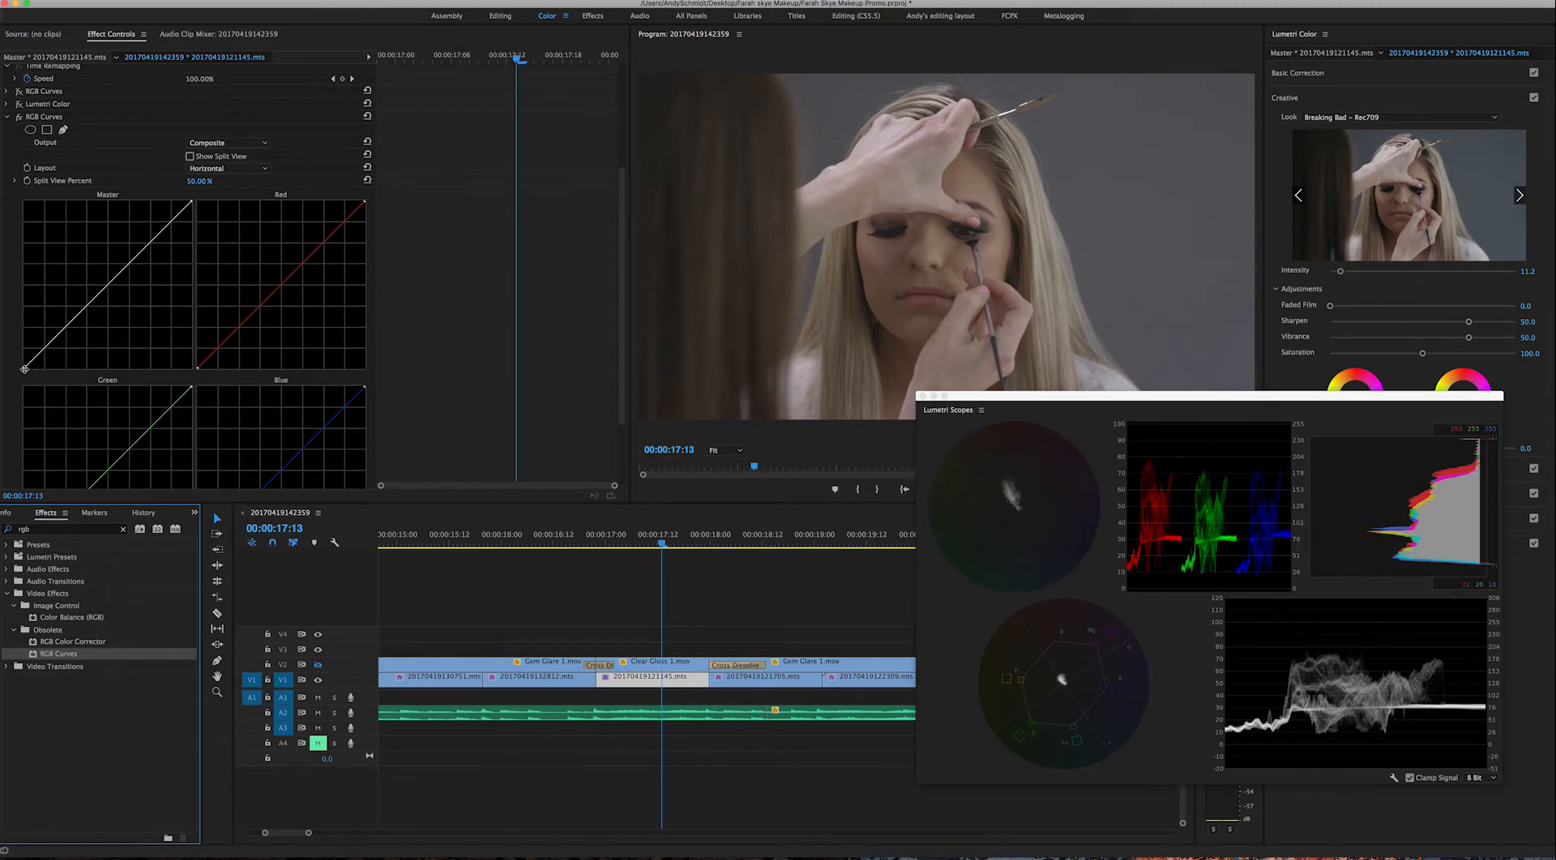
{"action": "left_click", "coordinate": [25, 370]}
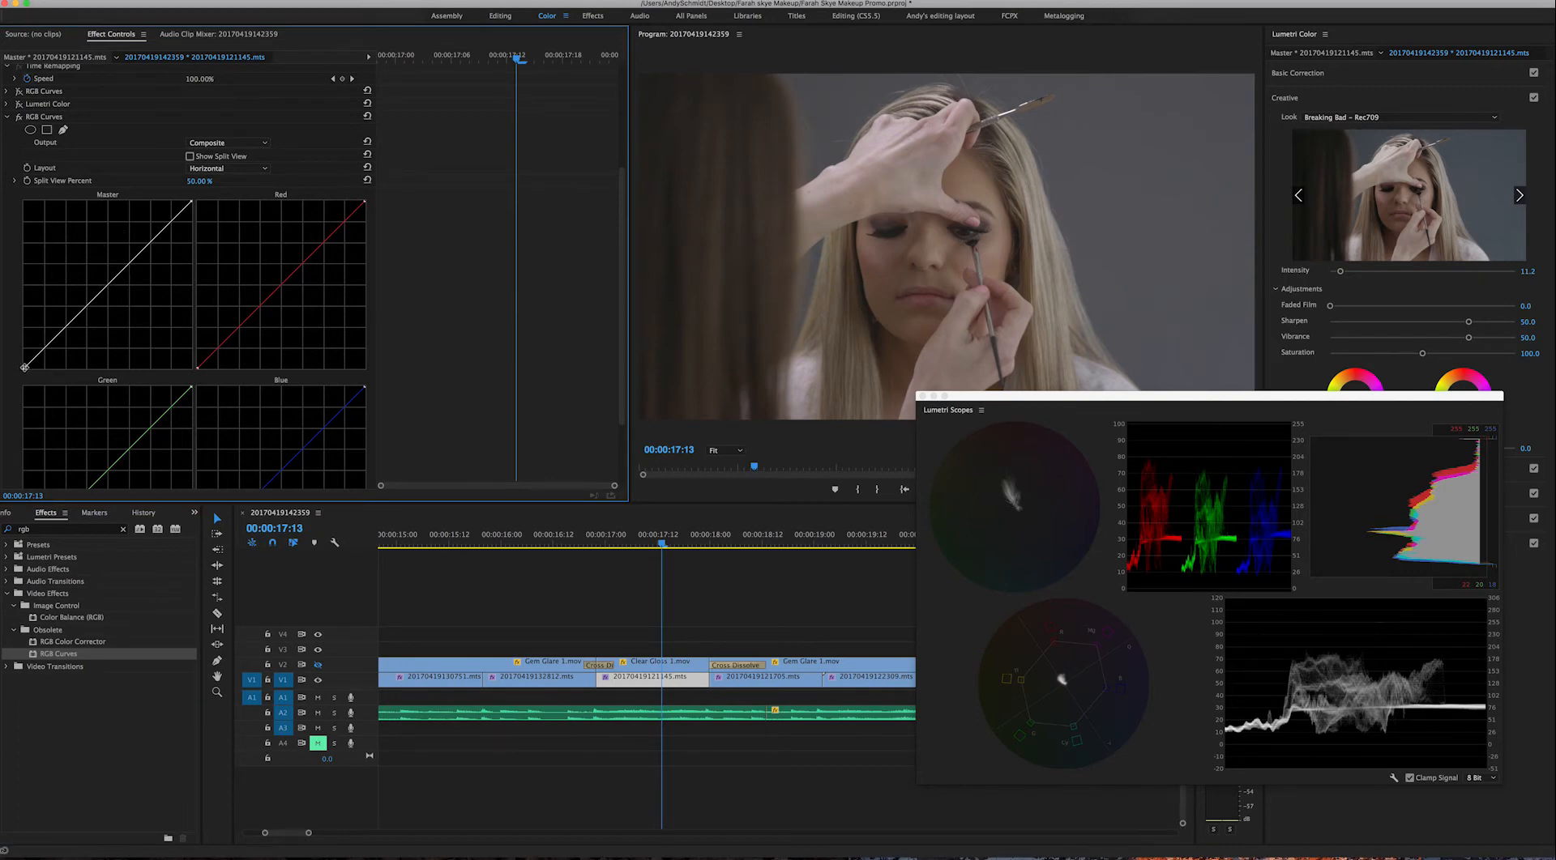
{"action": "left_click_drag", "start_coordinate": [25, 367], "coordinate": [40, 370]}
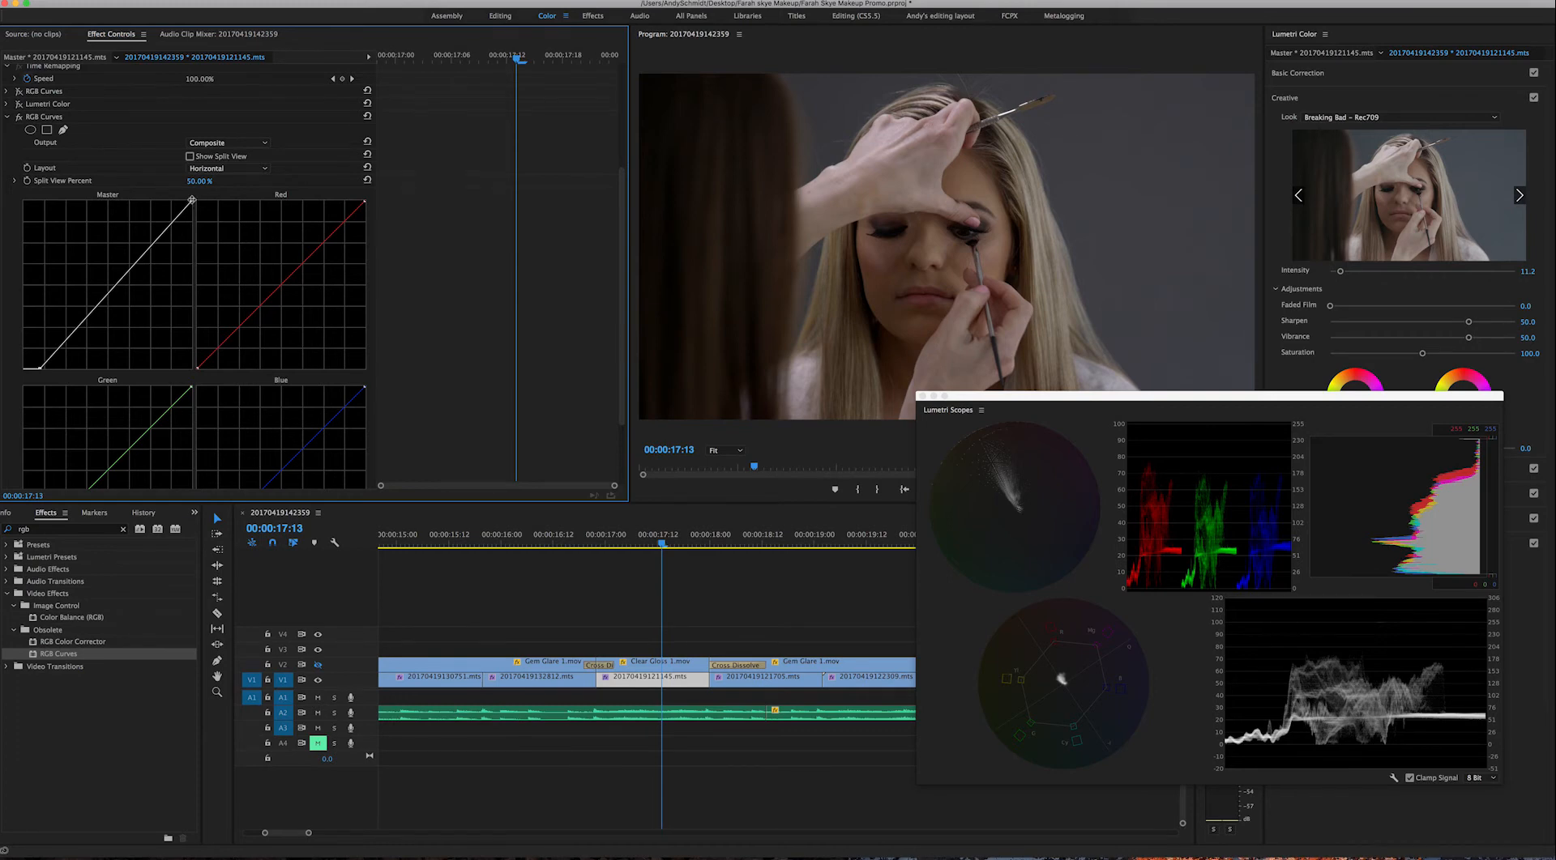
{"action": "left_click_drag", "start_coordinate": [192, 200], "coordinate": [146, 191]}
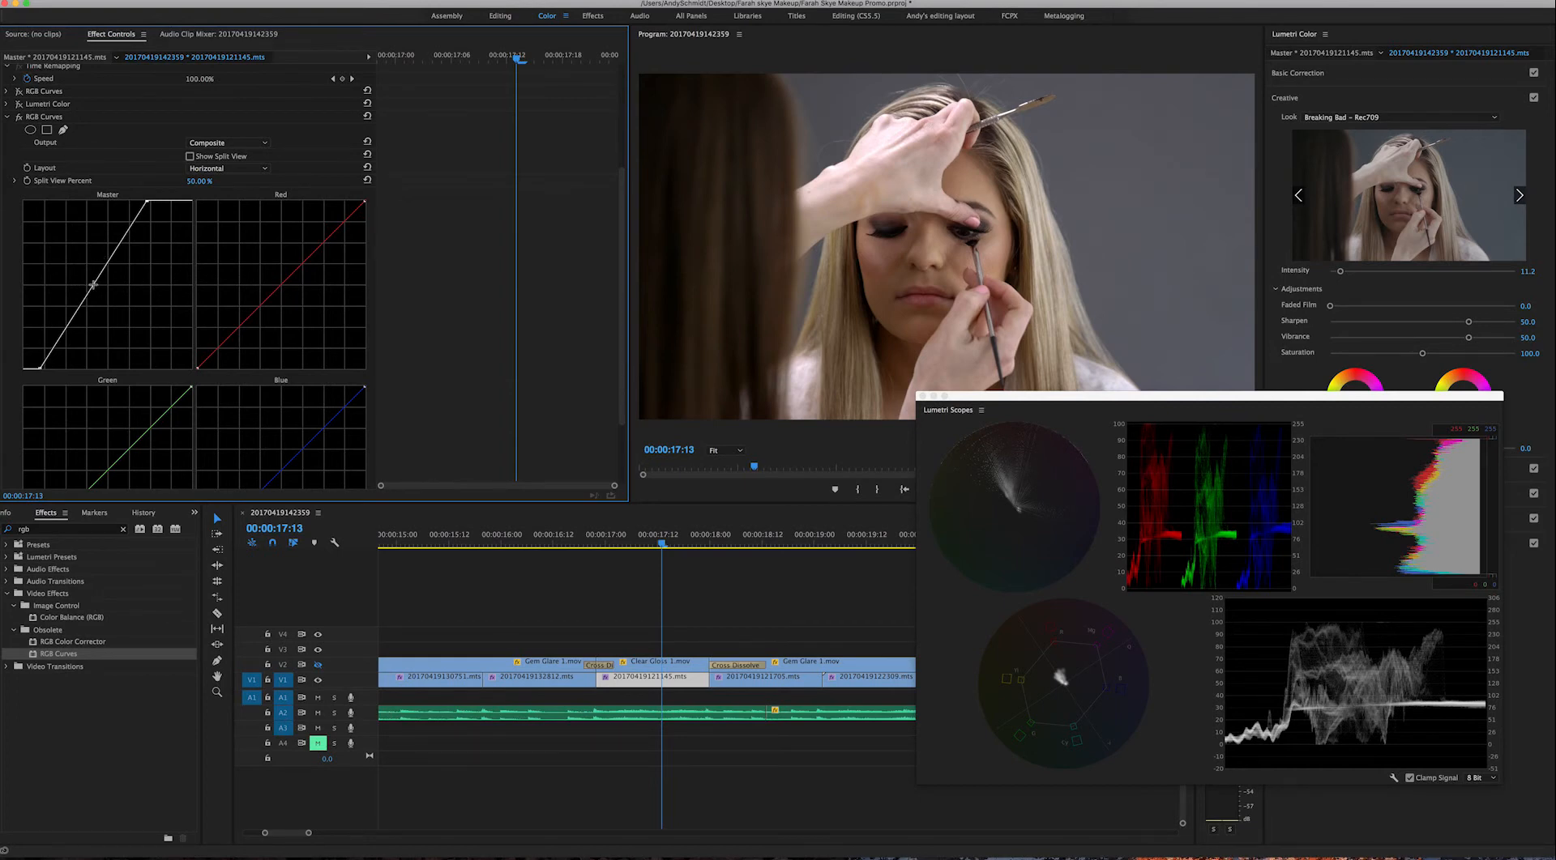
{"action": "left_click_drag", "start_coordinate": [93, 283], "coordinate": [80, 276]}
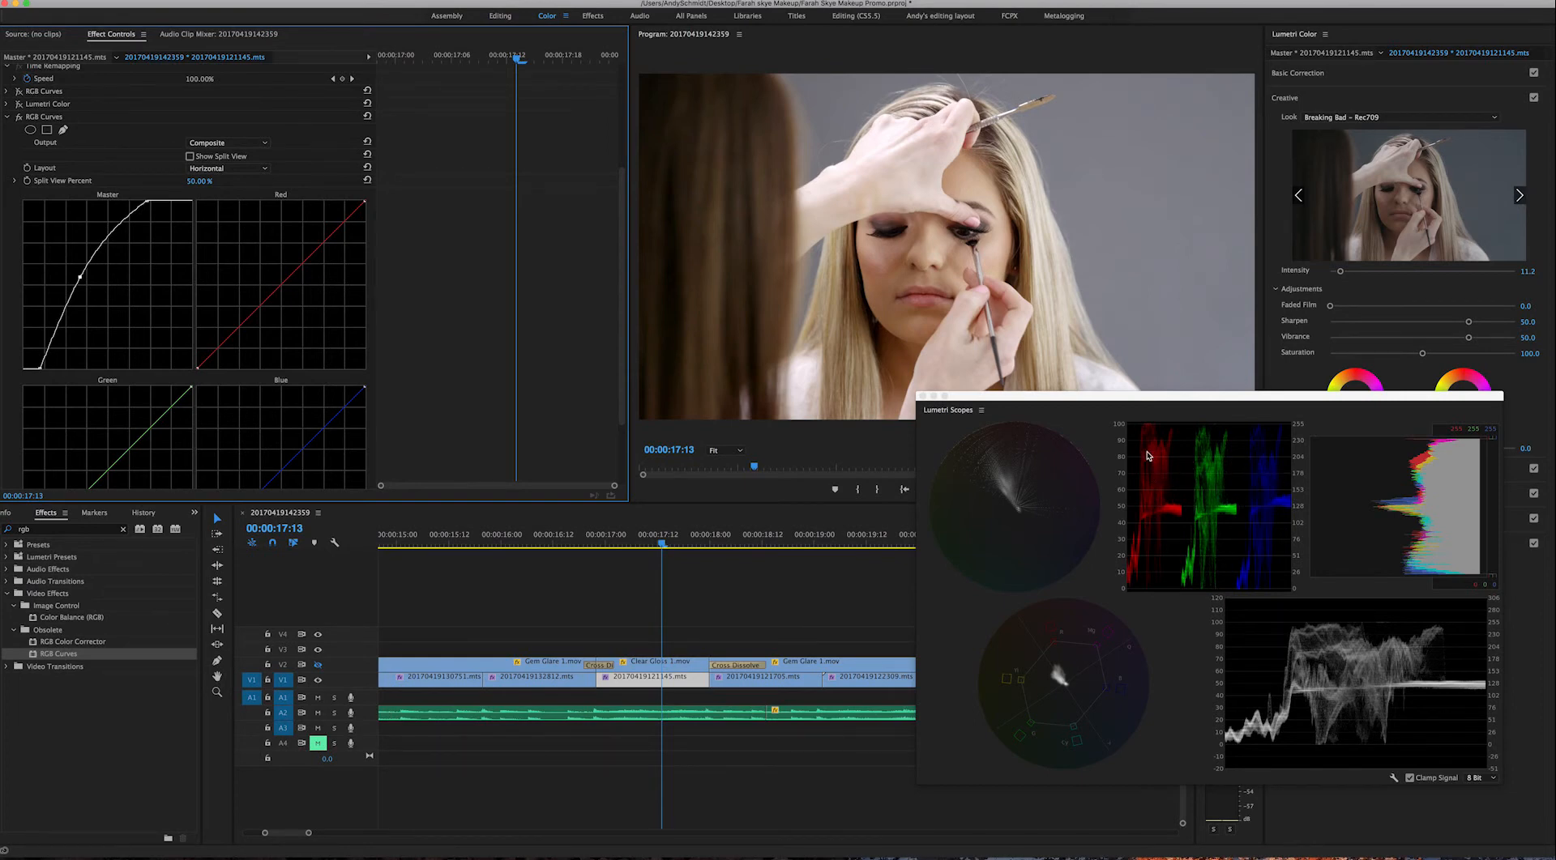
Try lowering the Red curve's highlight endpoint and shifting it inward, and return it to its original corner.
{"action": "left_click_drag", "start_coordinate": [365, 201], "coordinate": [367, 225]}
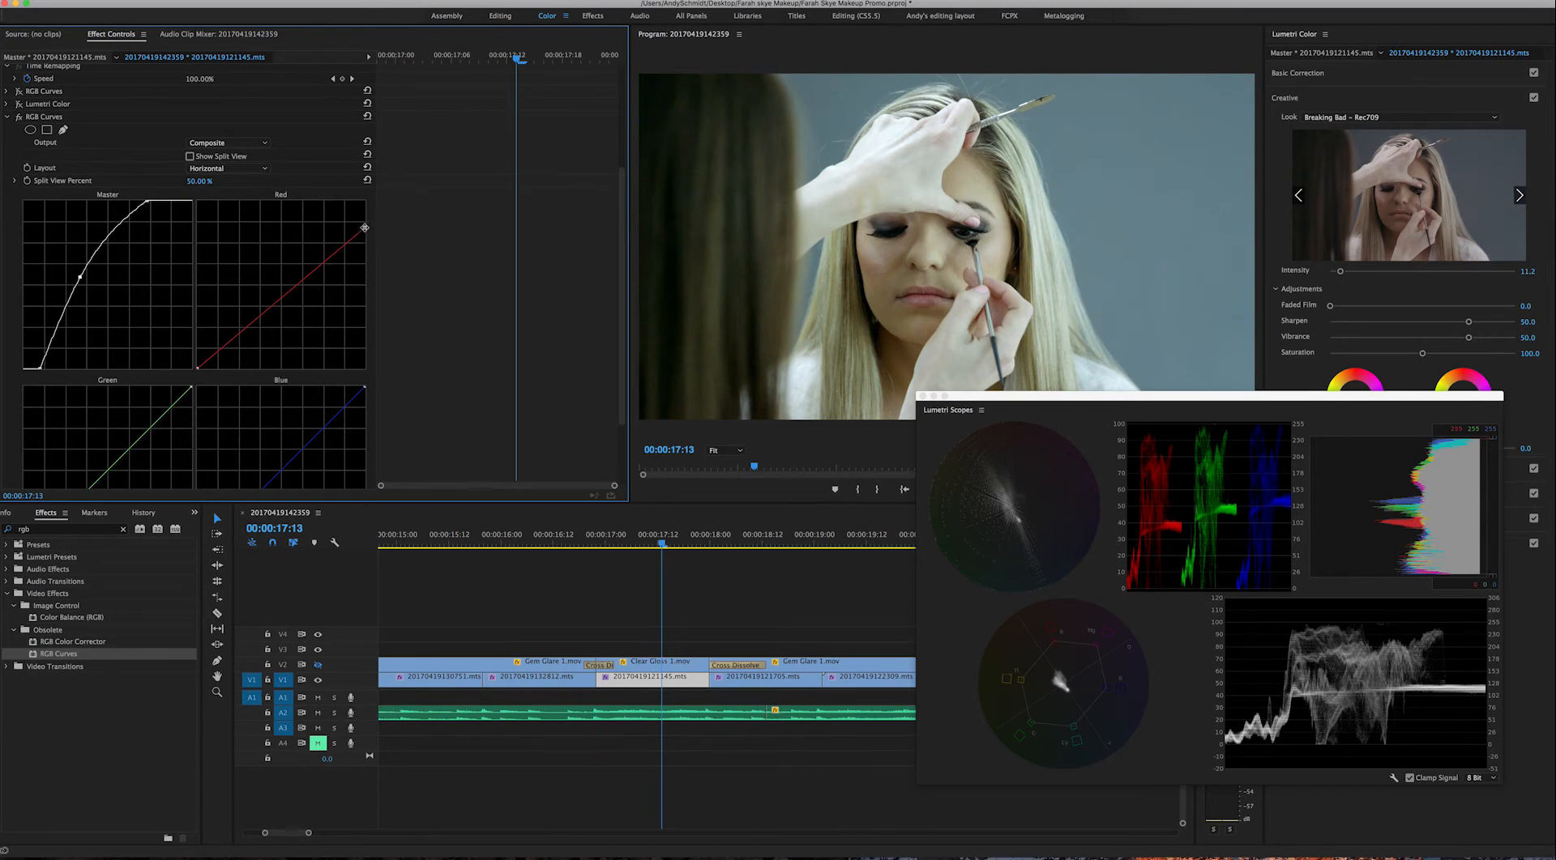
{"action": "left_click_drag", "start_coordinate": [365, 227], "coordinate": [348, 226]}
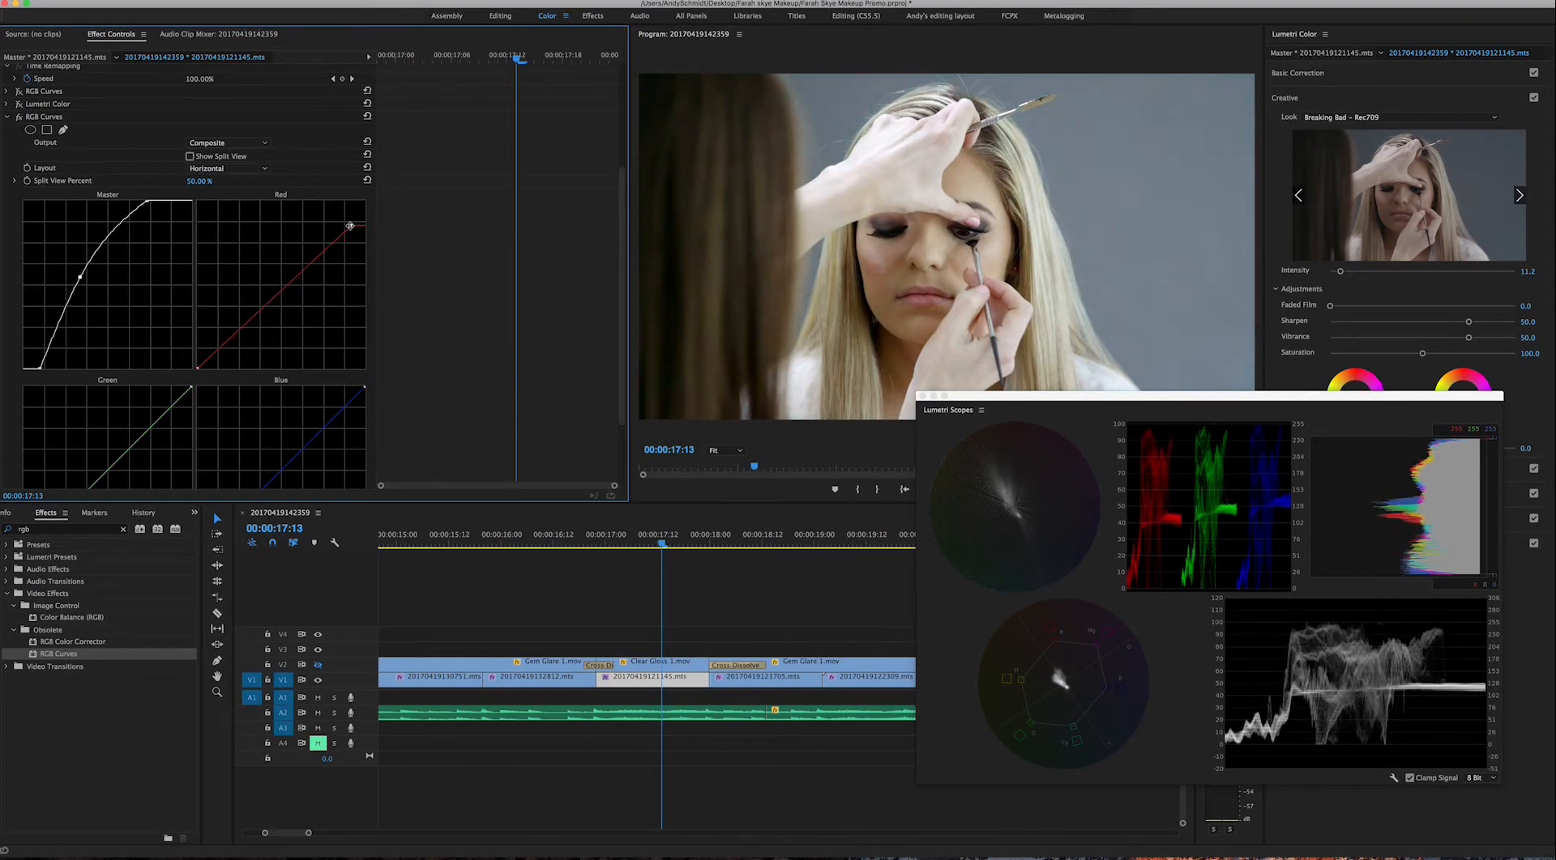
{"action": "left_click_drag", "start_coordinate": [354, 226], "coordinate": [378, 193]}
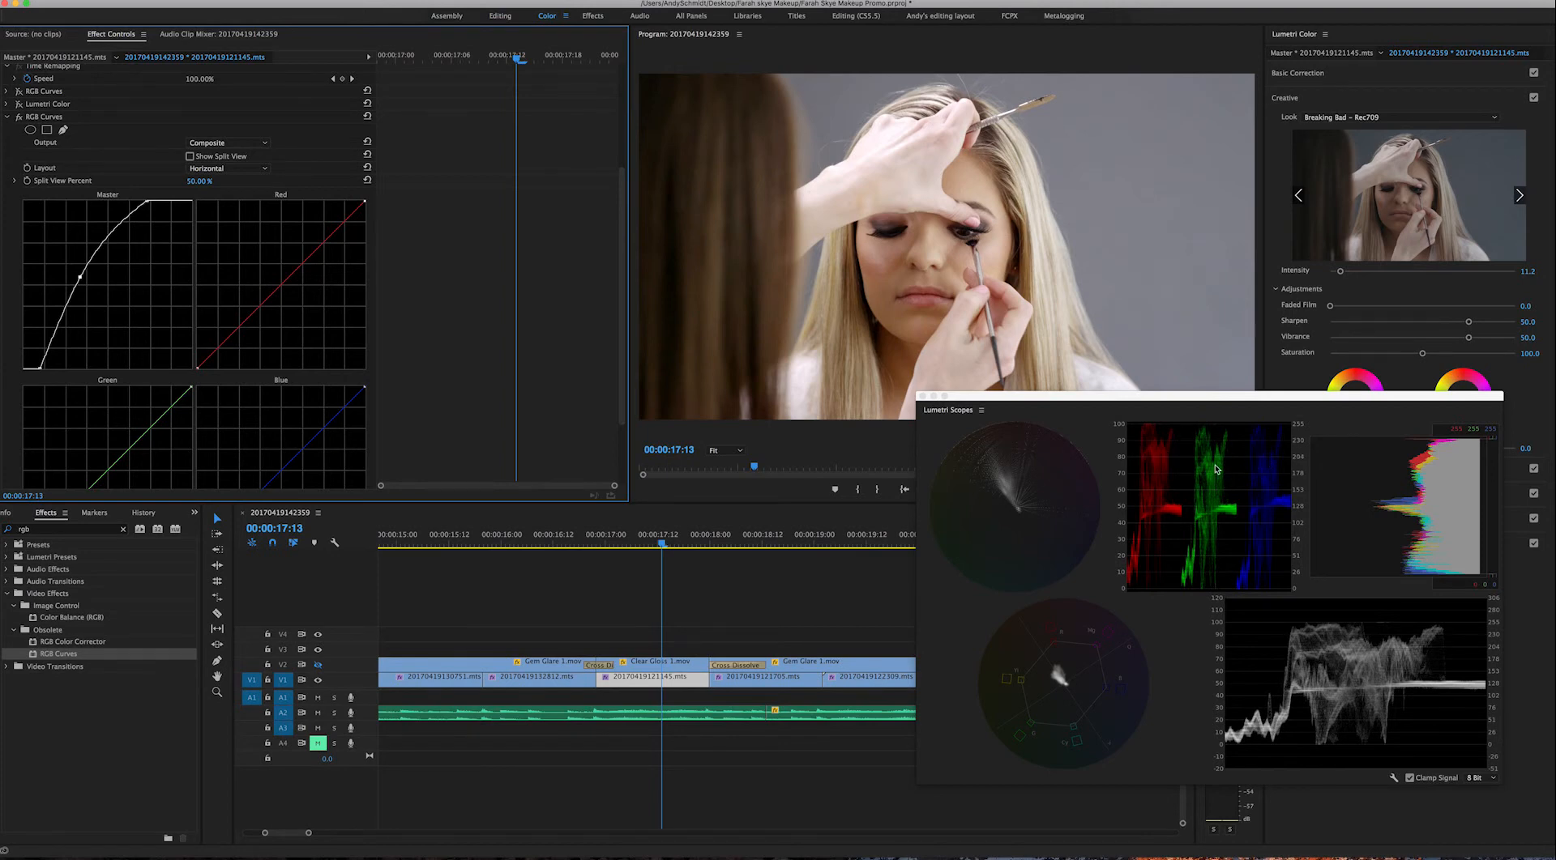
Minimize the Lumetri Scopes window and move the new RGB Curves effect above Lumetri Color in the clip's effect order.
{"action": "left_click", "coordinate": [933, 396]}
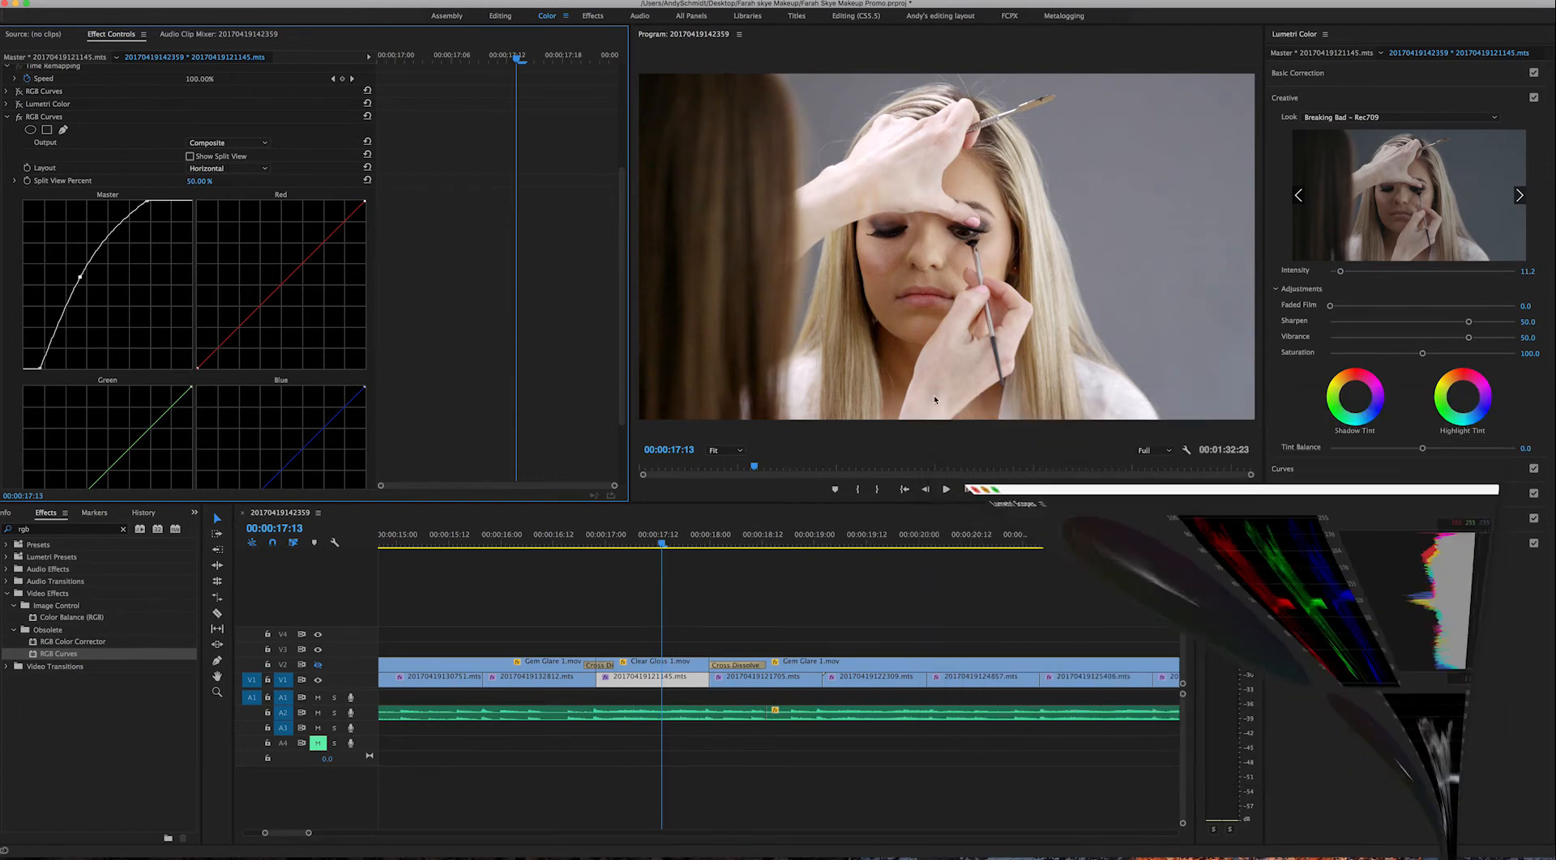
{"action": "left_click", "coordinate": [9, 119]}
{"action": "left_click_drag", "start_coordinate": [45, 280], "coordinate": [55, 305]}
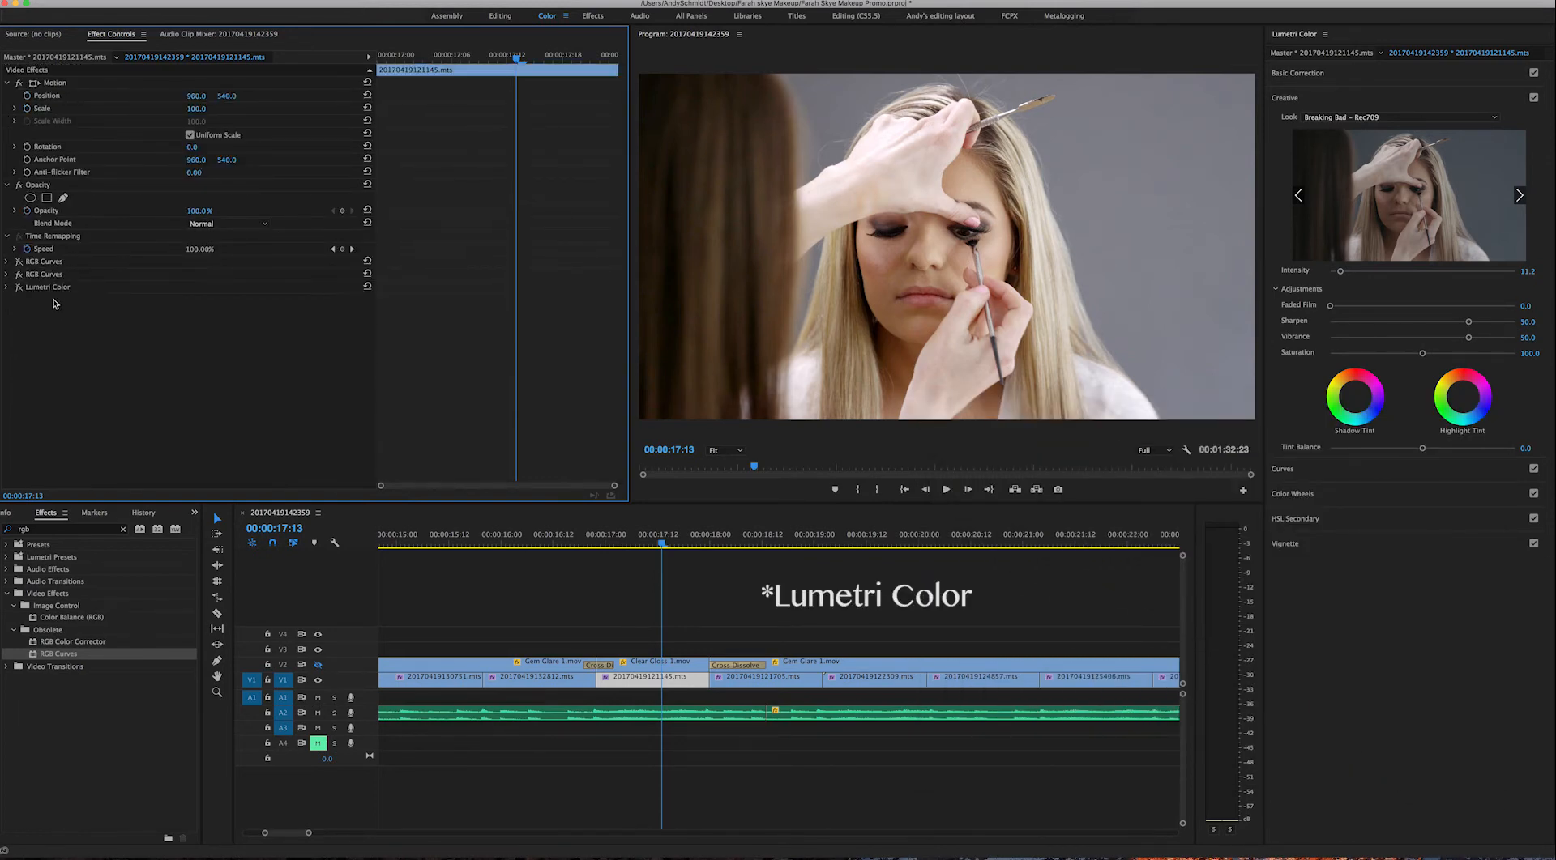
Clear the effects search and set the clip's Creative look to CineSpace2383sRGB6bit.
{"action": "left_click", "coordinate": [60, 529]}
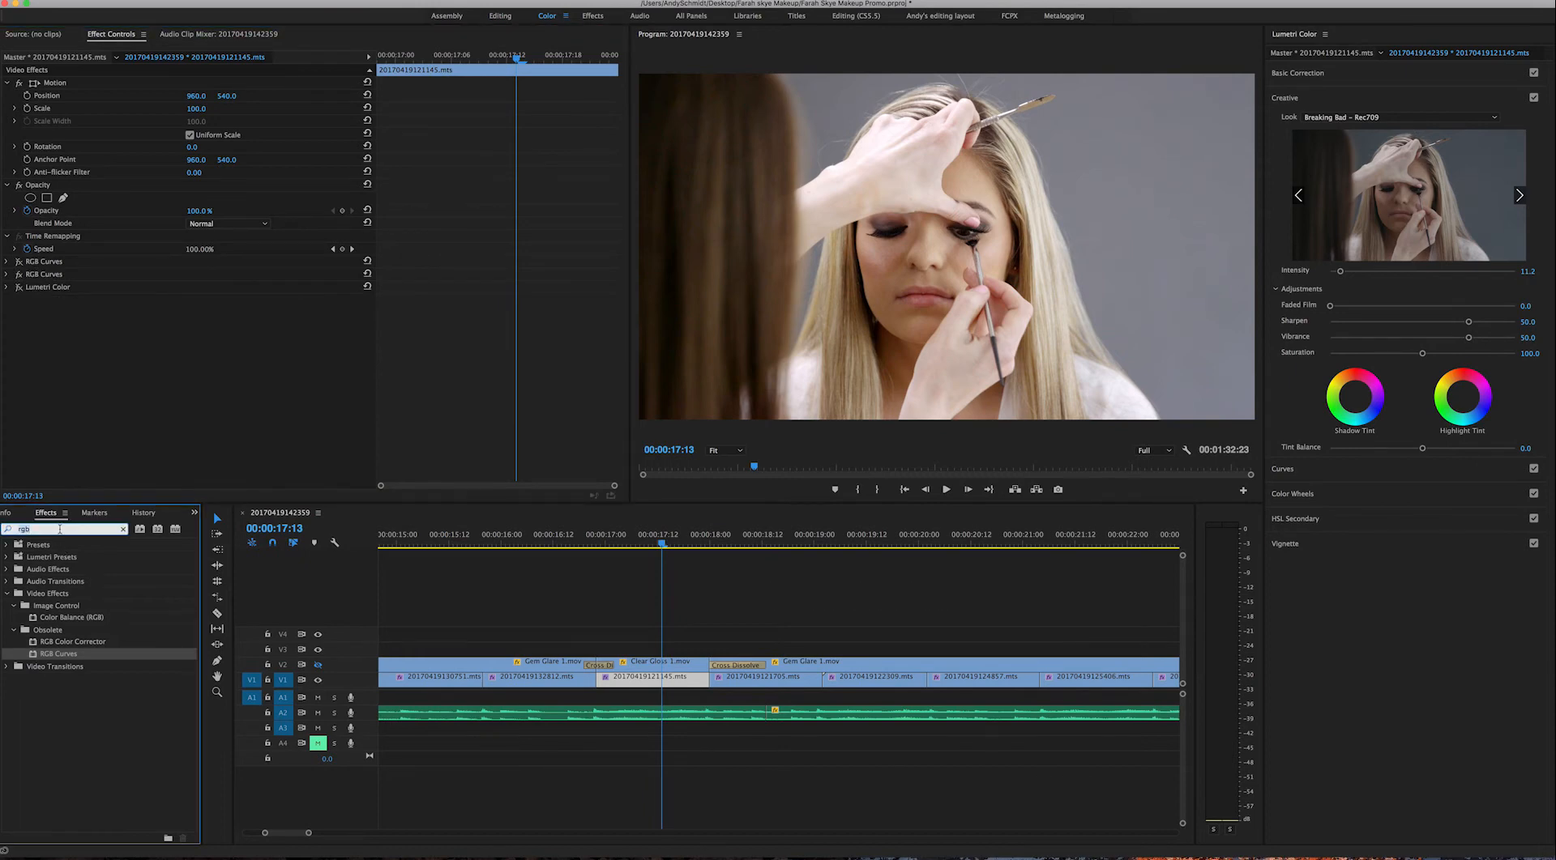
{"action": "key", "text": "BackSpace"}
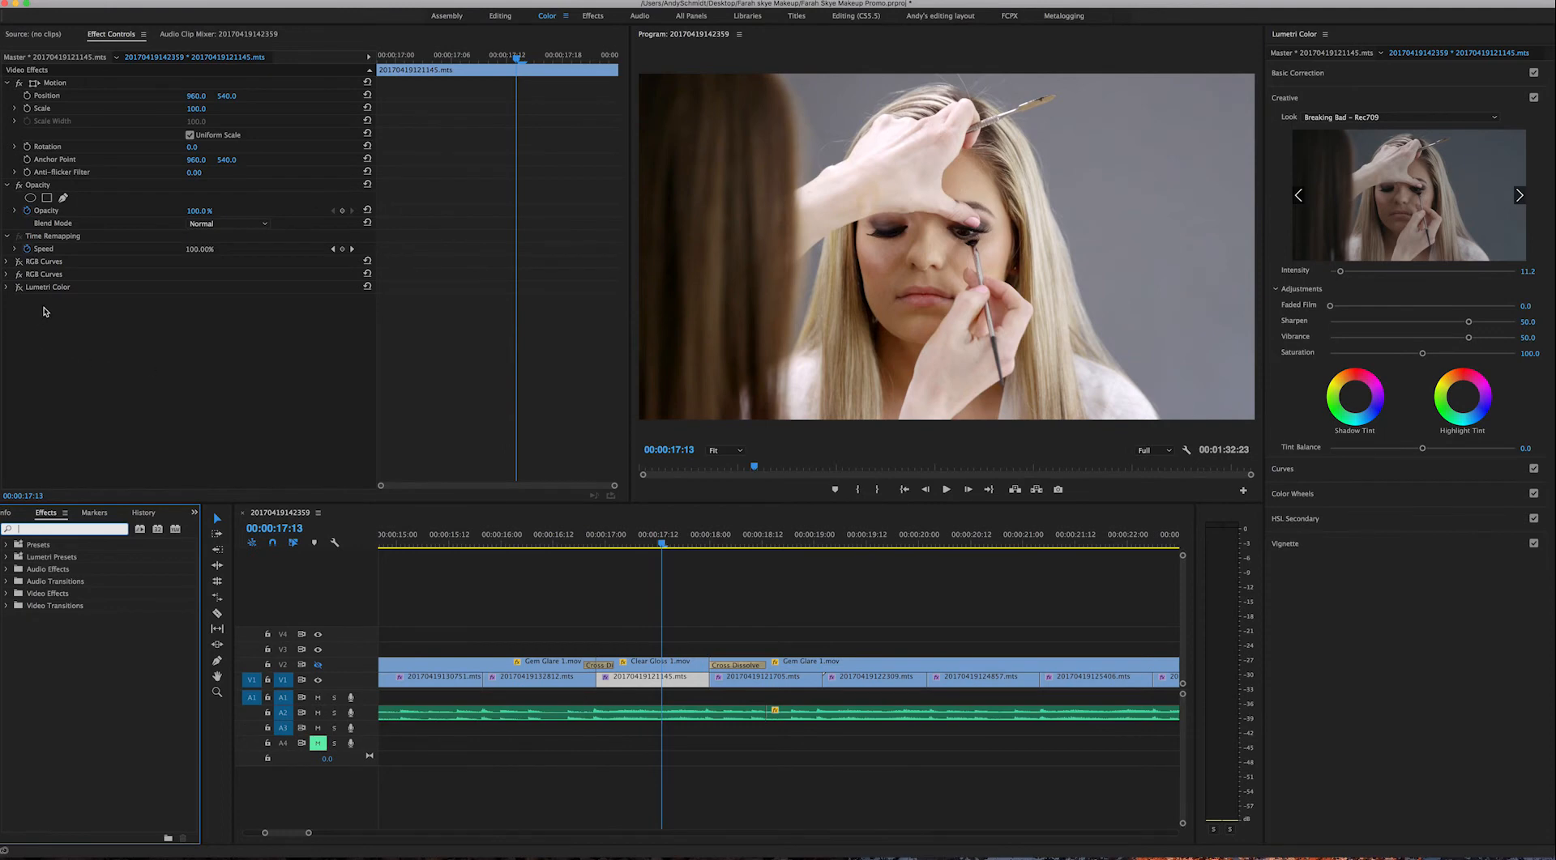
{"action": "left_click", "coordinate": [17, 290]}
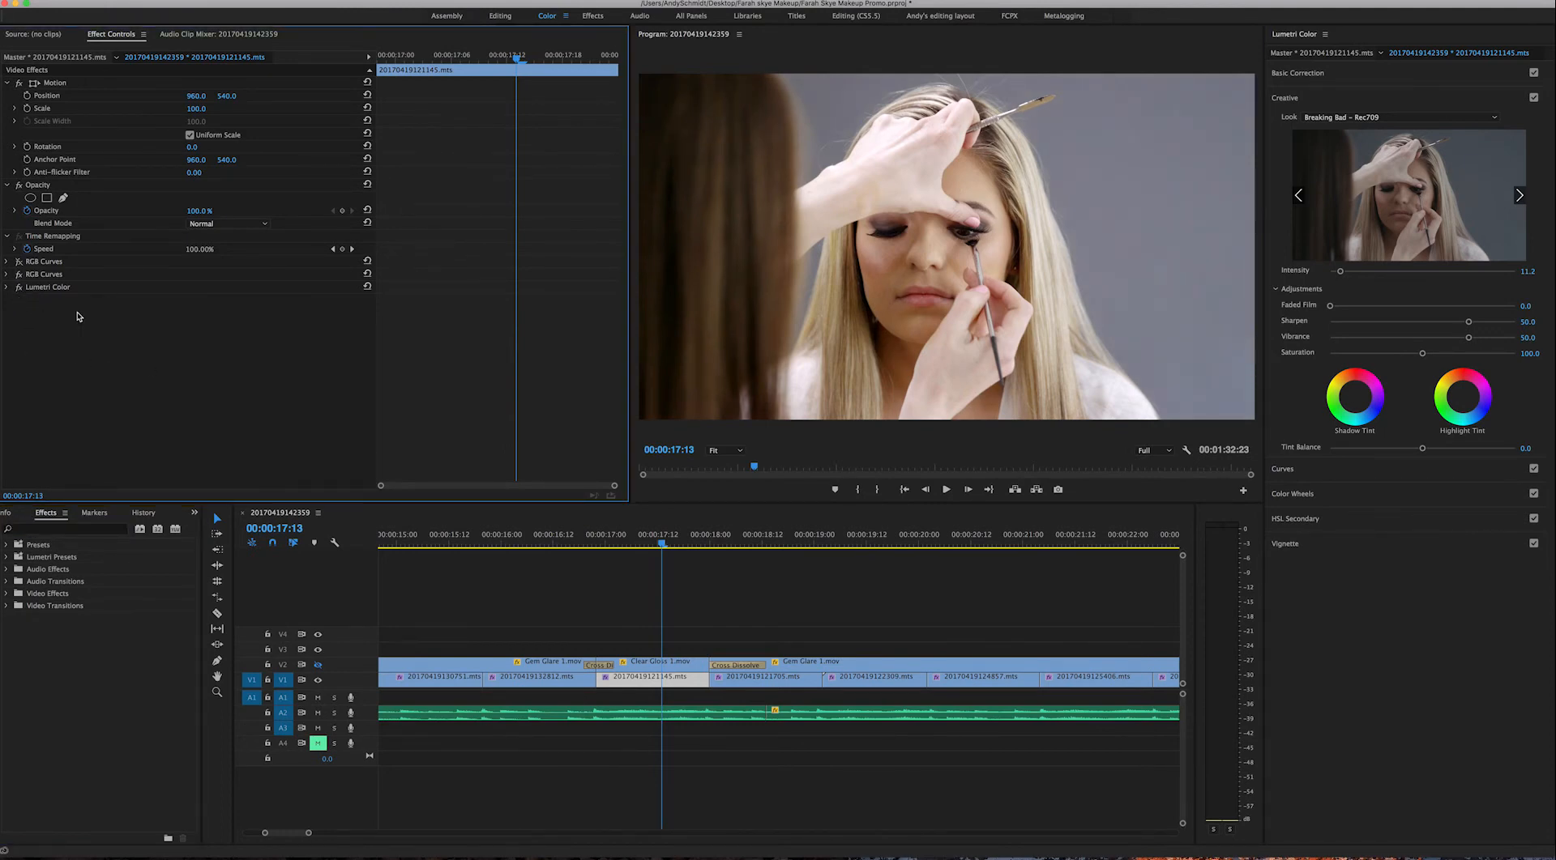
{"action": "left_click", "coordinate": [1443, 120]}
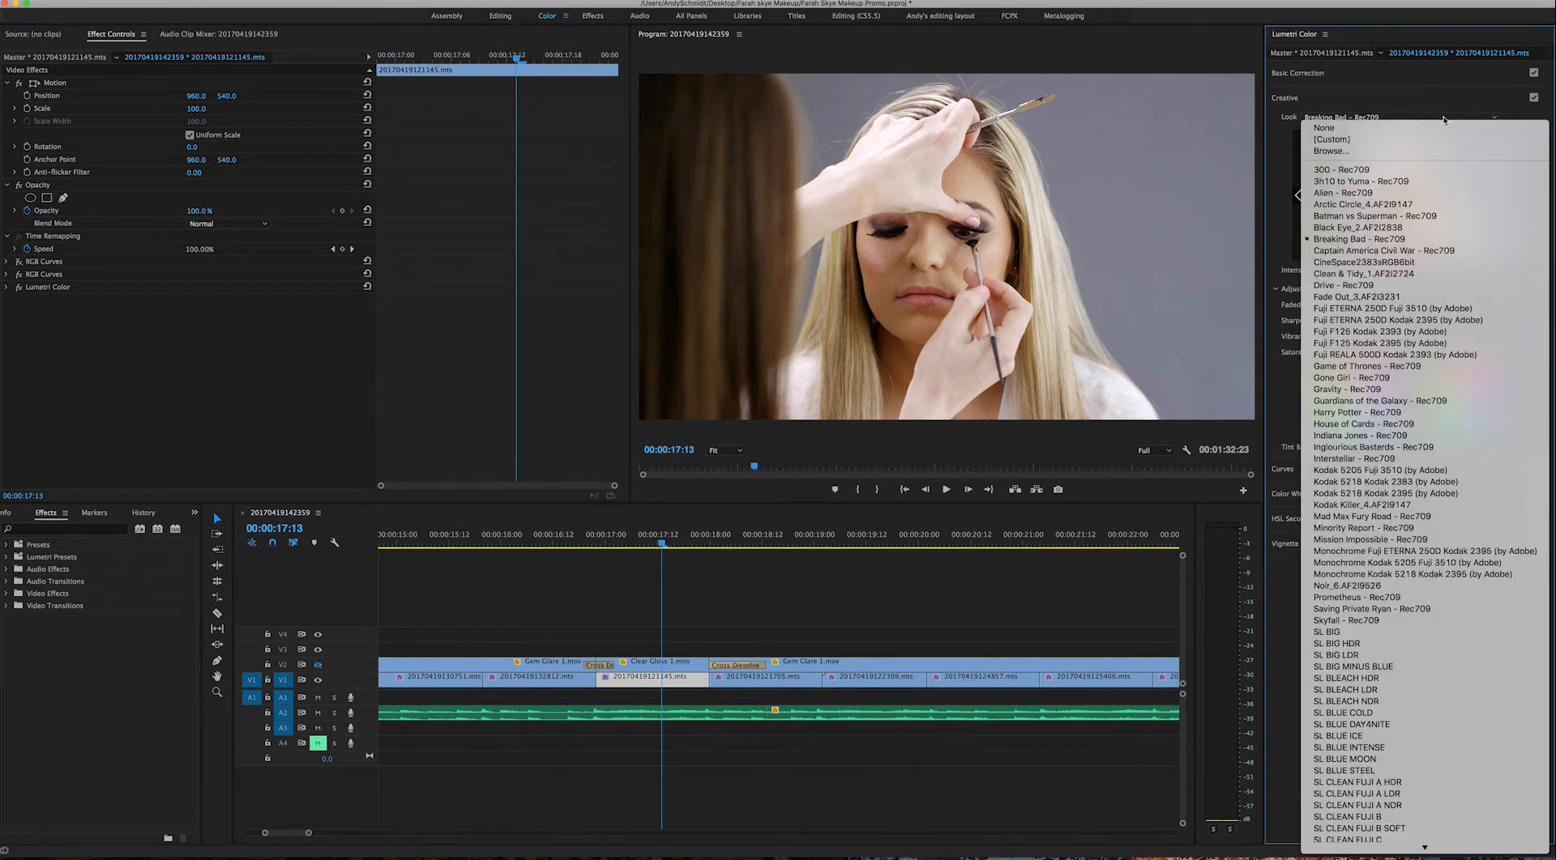
{"action": "left_click", "coordinate": [1406, 261]}
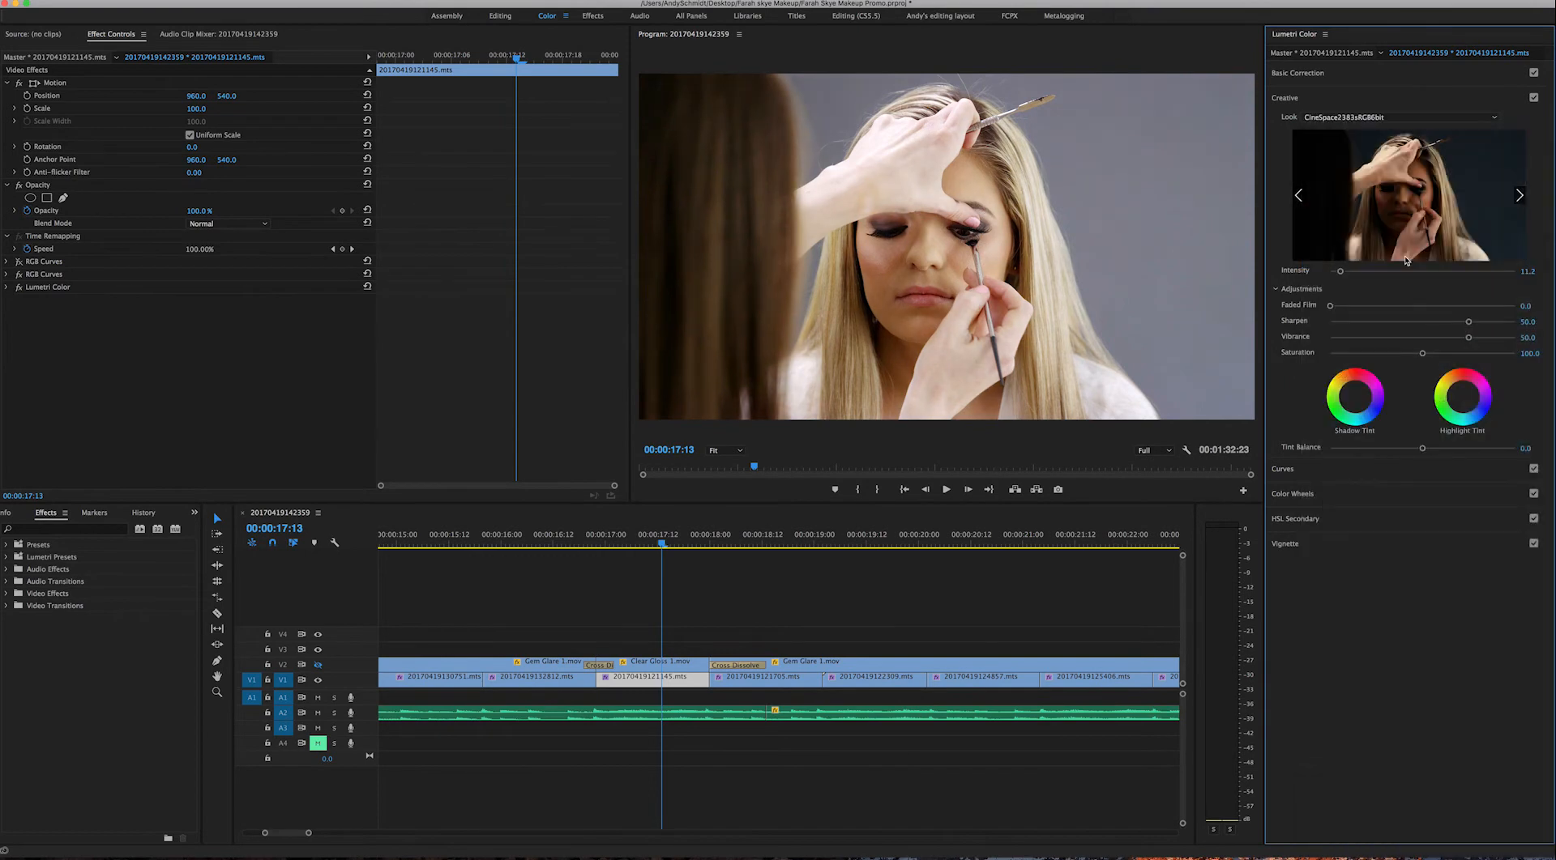
Try the Phantom_Rec709_Gamma input LUT in Basic Correction and set the input LUT back to None.
{"action": "left_click", "coordinate": [1419, 77]}
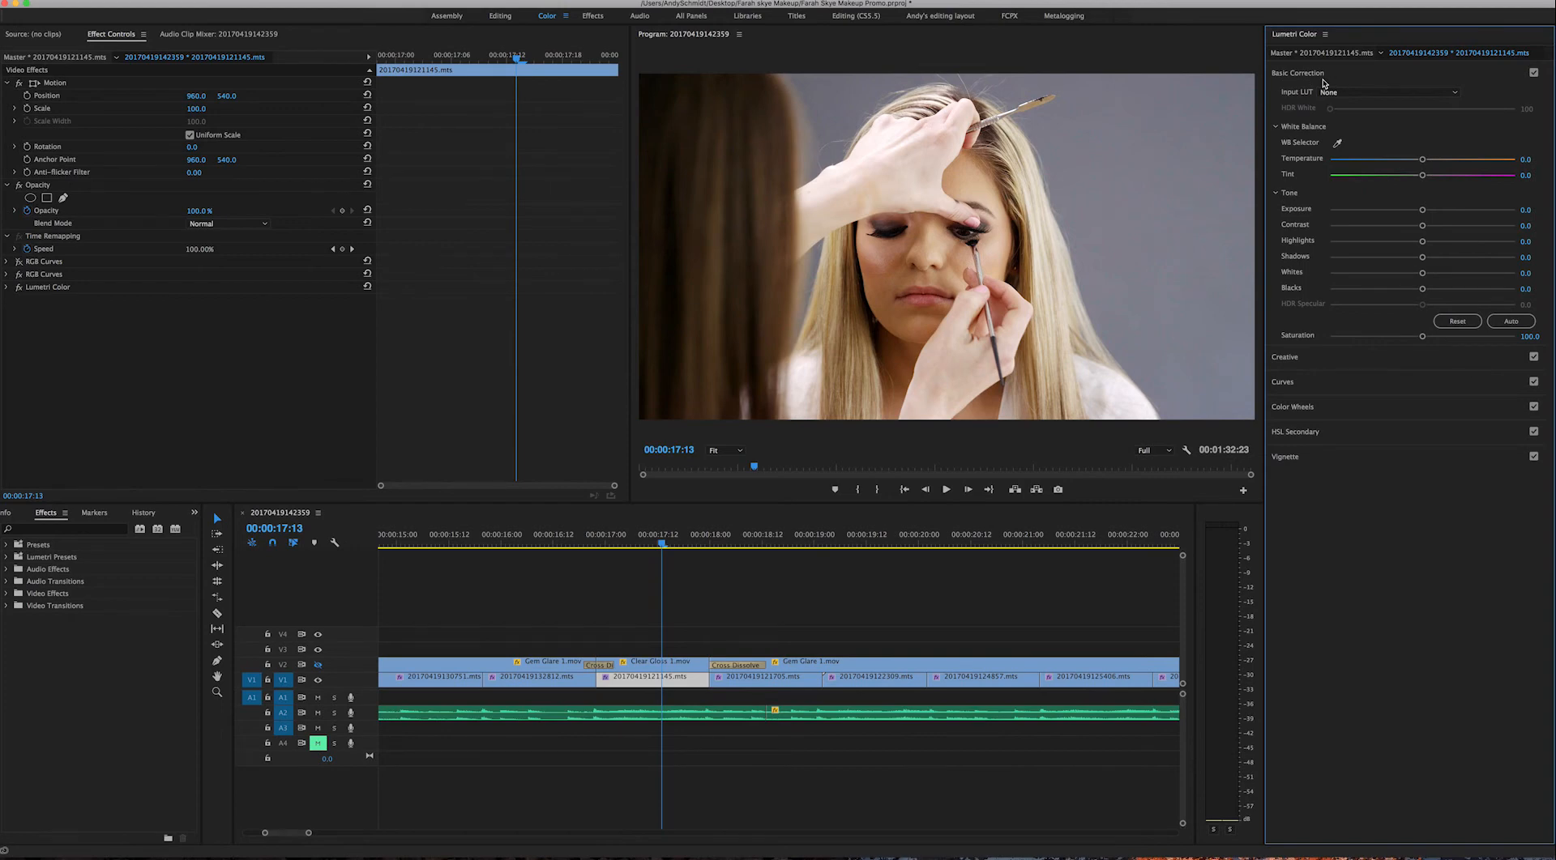
{"action": "left_click", "coordinate": [1452, 93]}
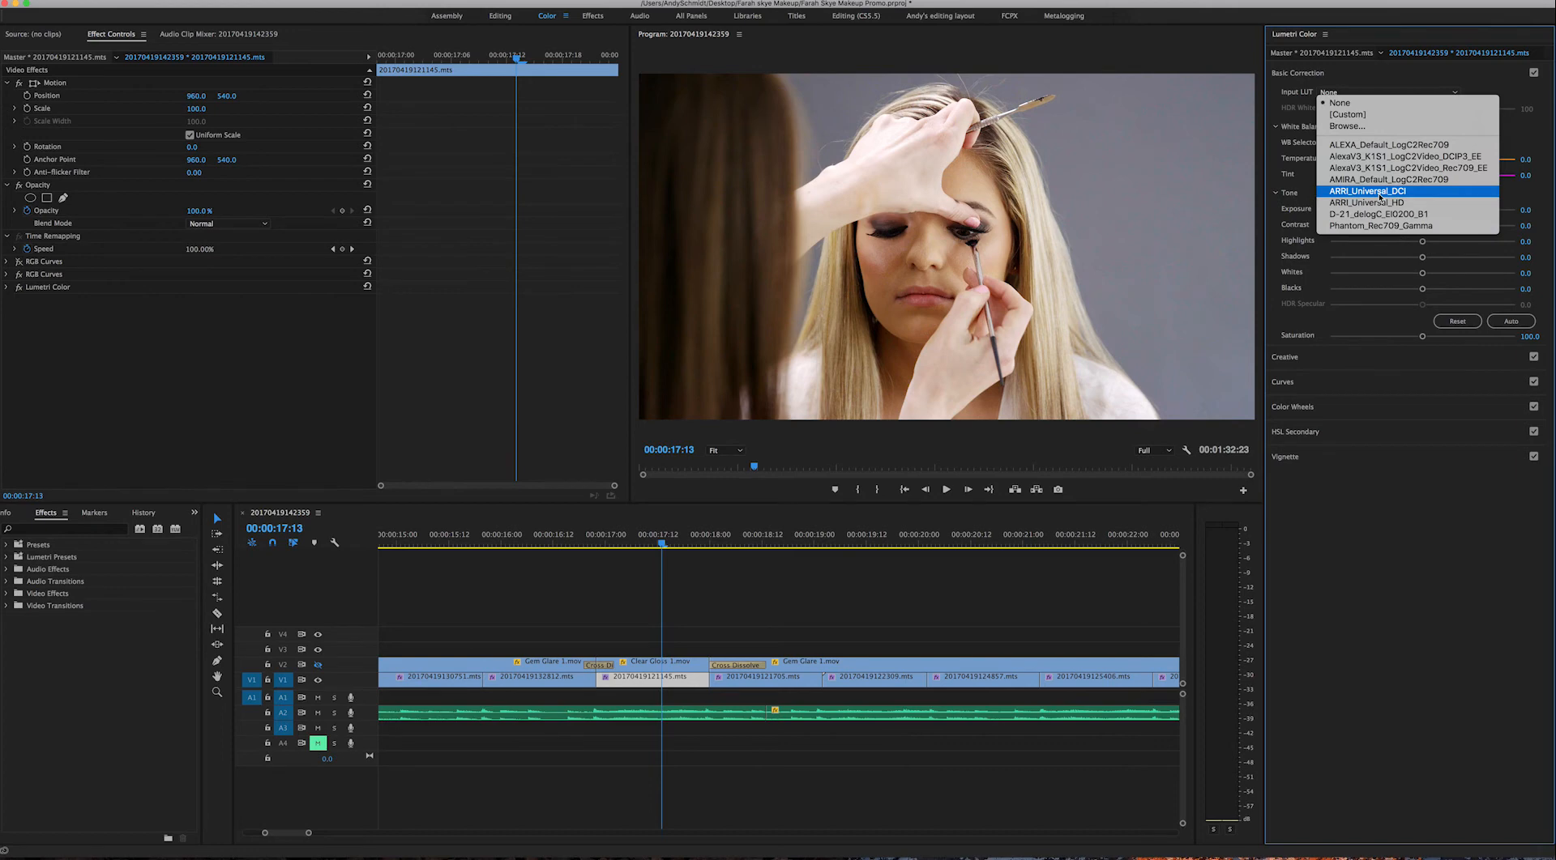
{"action": "left_click", "coordinate": [1380, 225]}
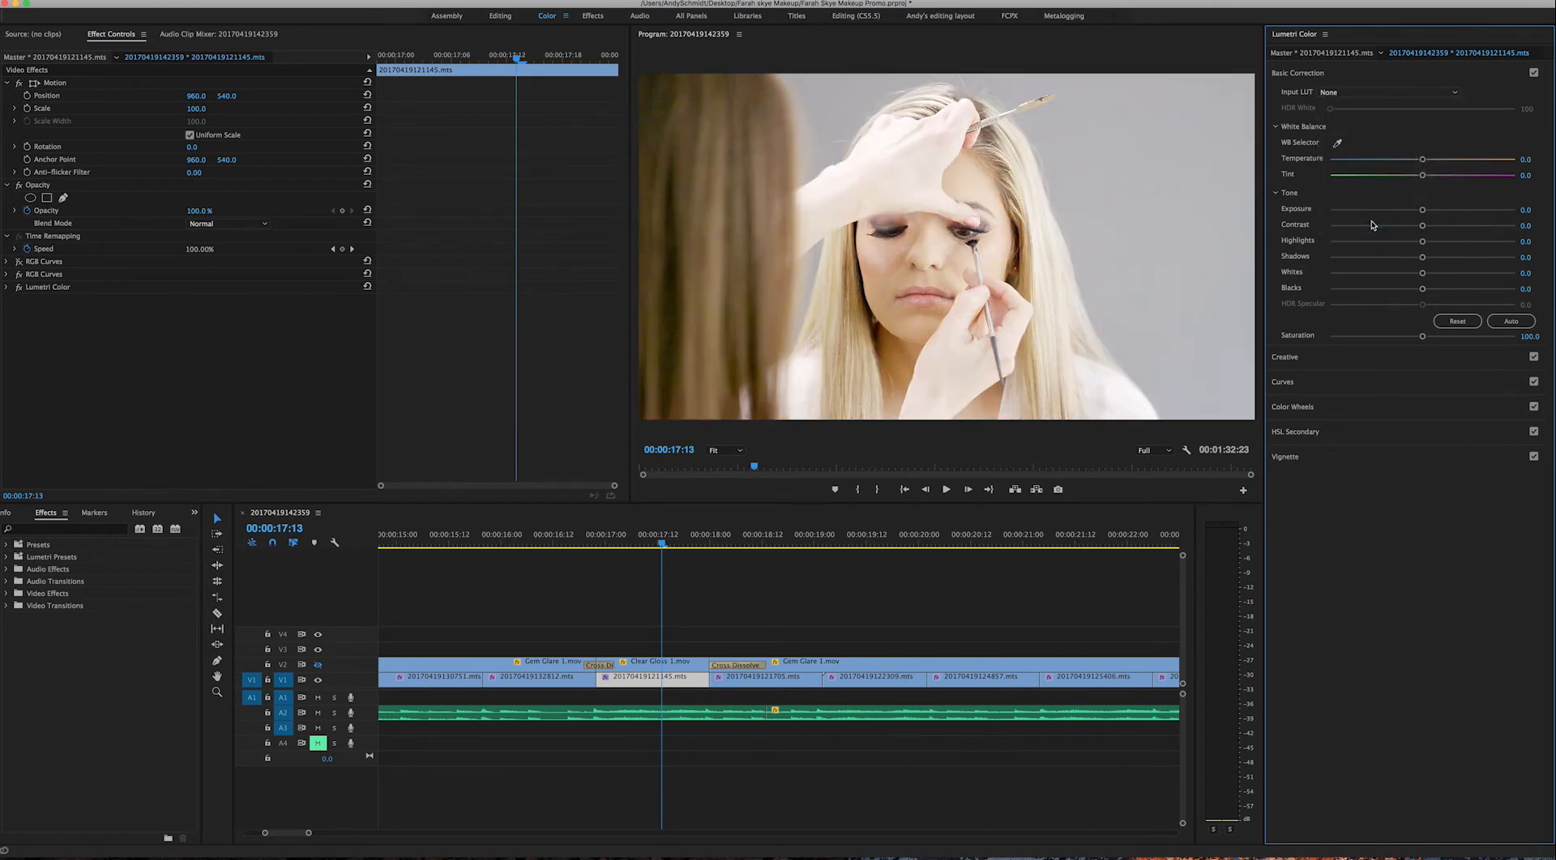
{"action": "left_click", "coordinate": [1404, 92]}
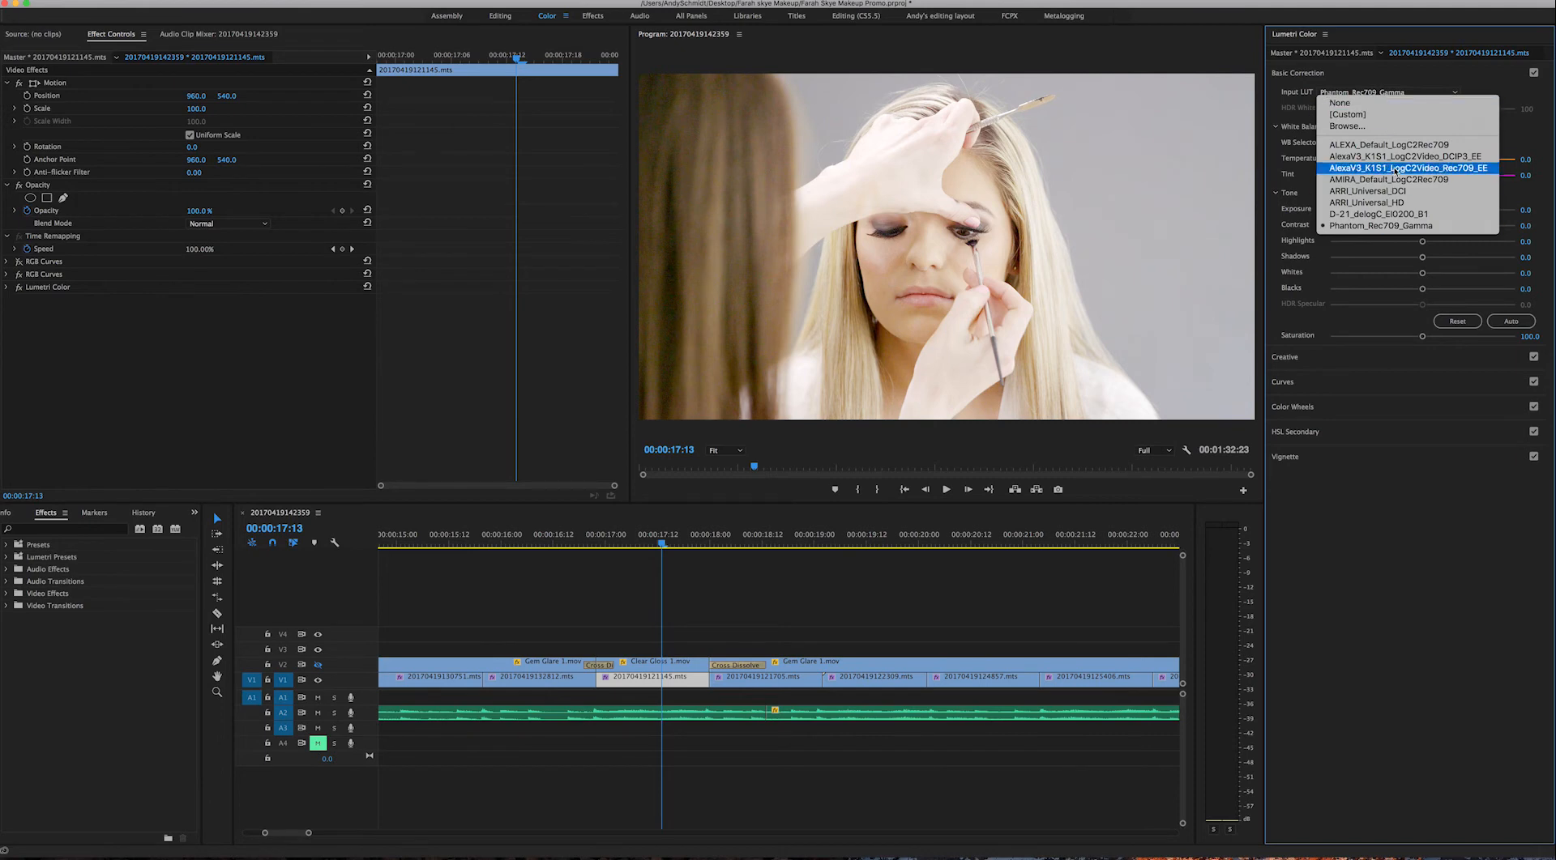
{"action": "left_click", "coordinate": [1383, 106]}
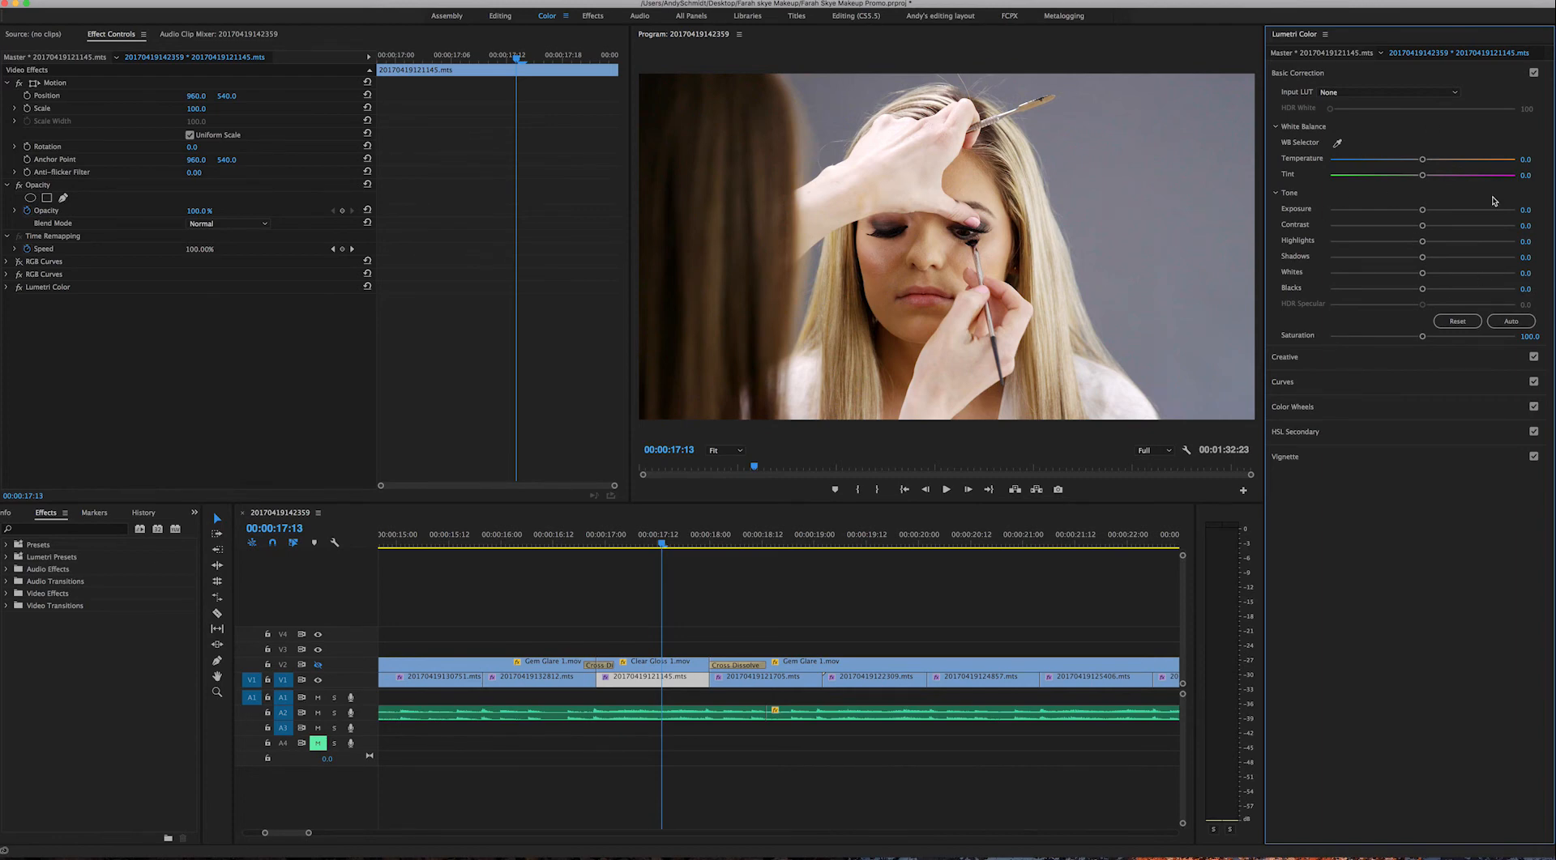
{"action": "left_click", "coordinate": [1440, 74]}
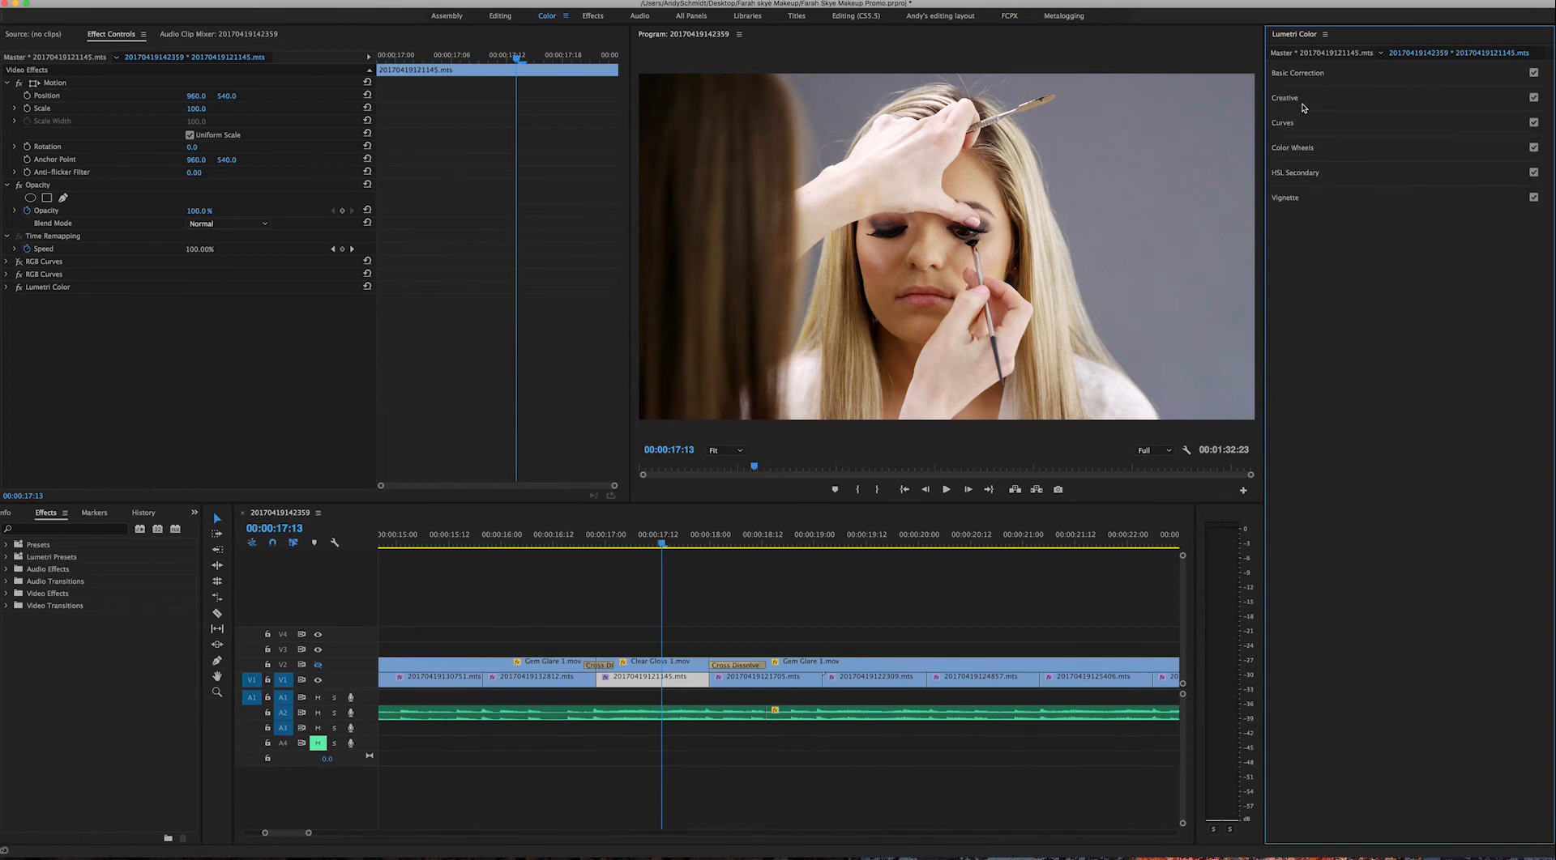
Compare the image with the Creative adjustments turned off and on, leaving them enabled.
{"action": "left_click", "coordinate": [1397, 100]}
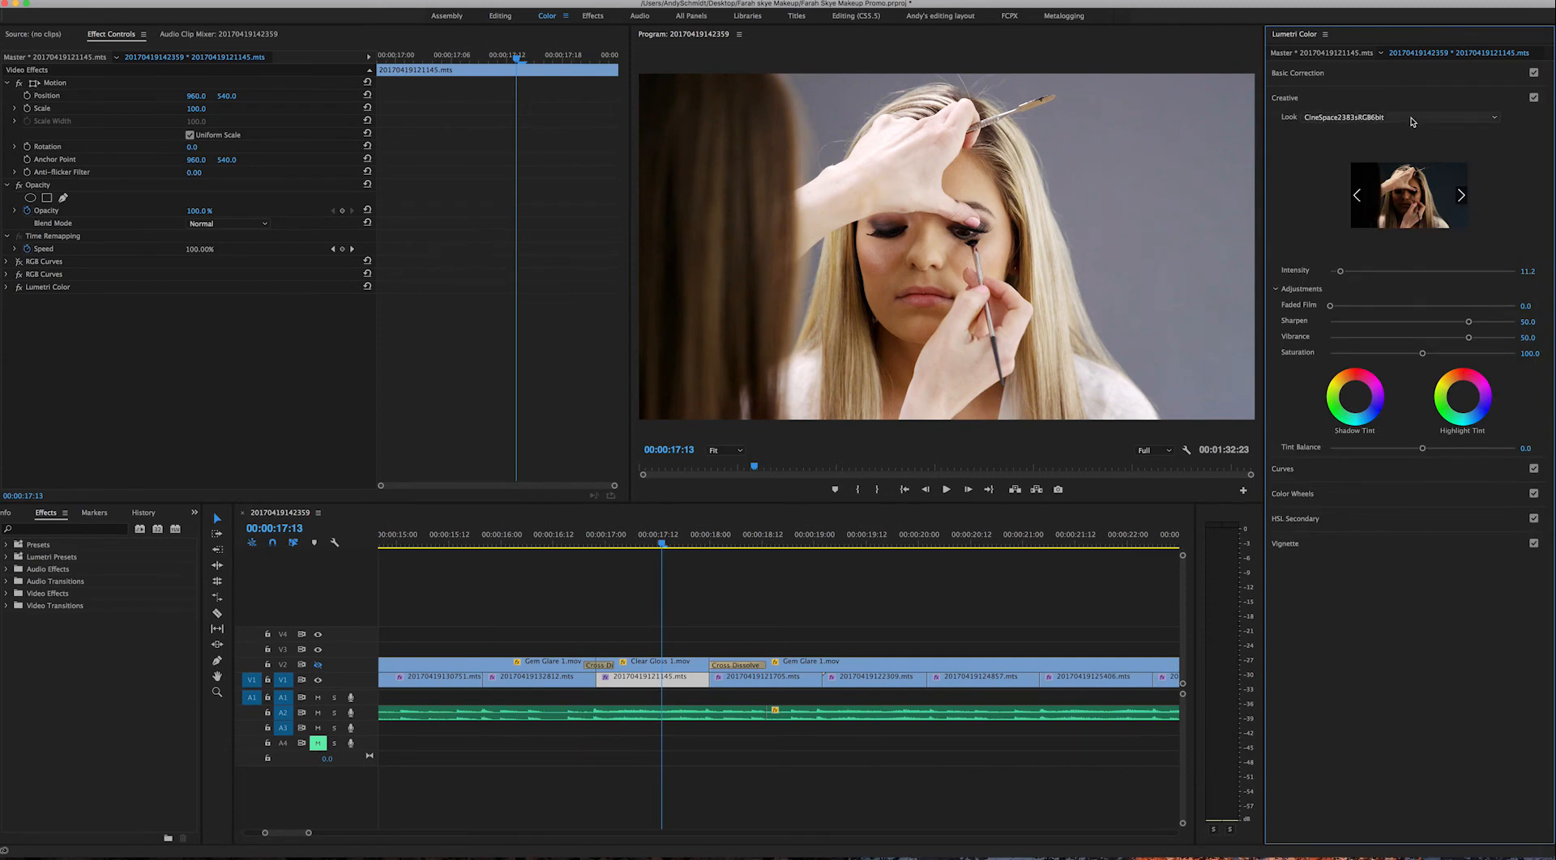
{"action": "left_click", "coordinate": [1533, 99]}
{"action": "left_click", "coordinate": [1533, 99]}
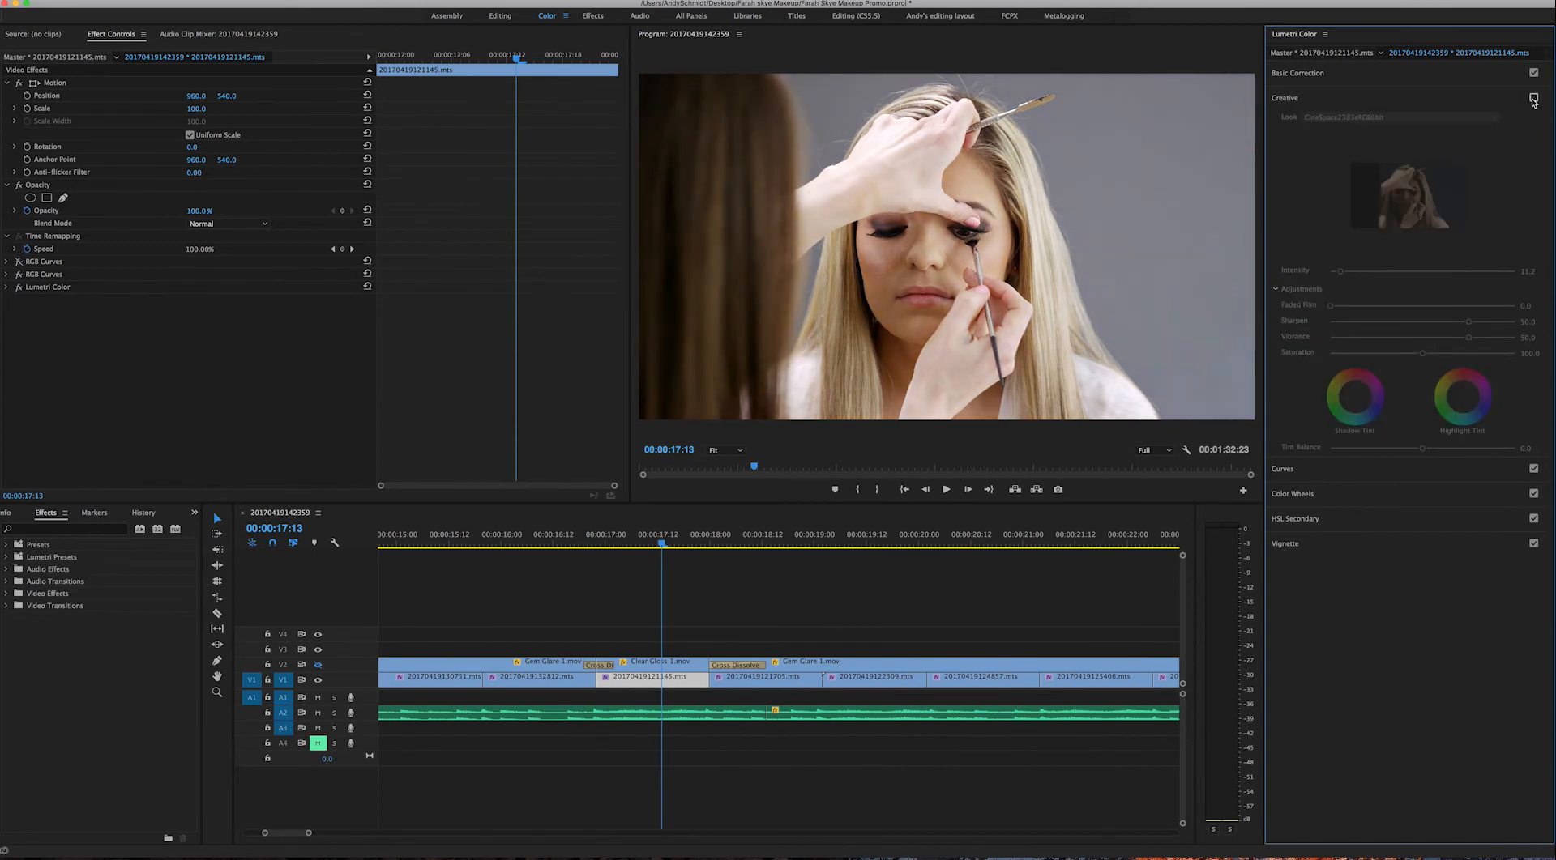
{"action": "left_click", "coordinate": [1533, 99]}
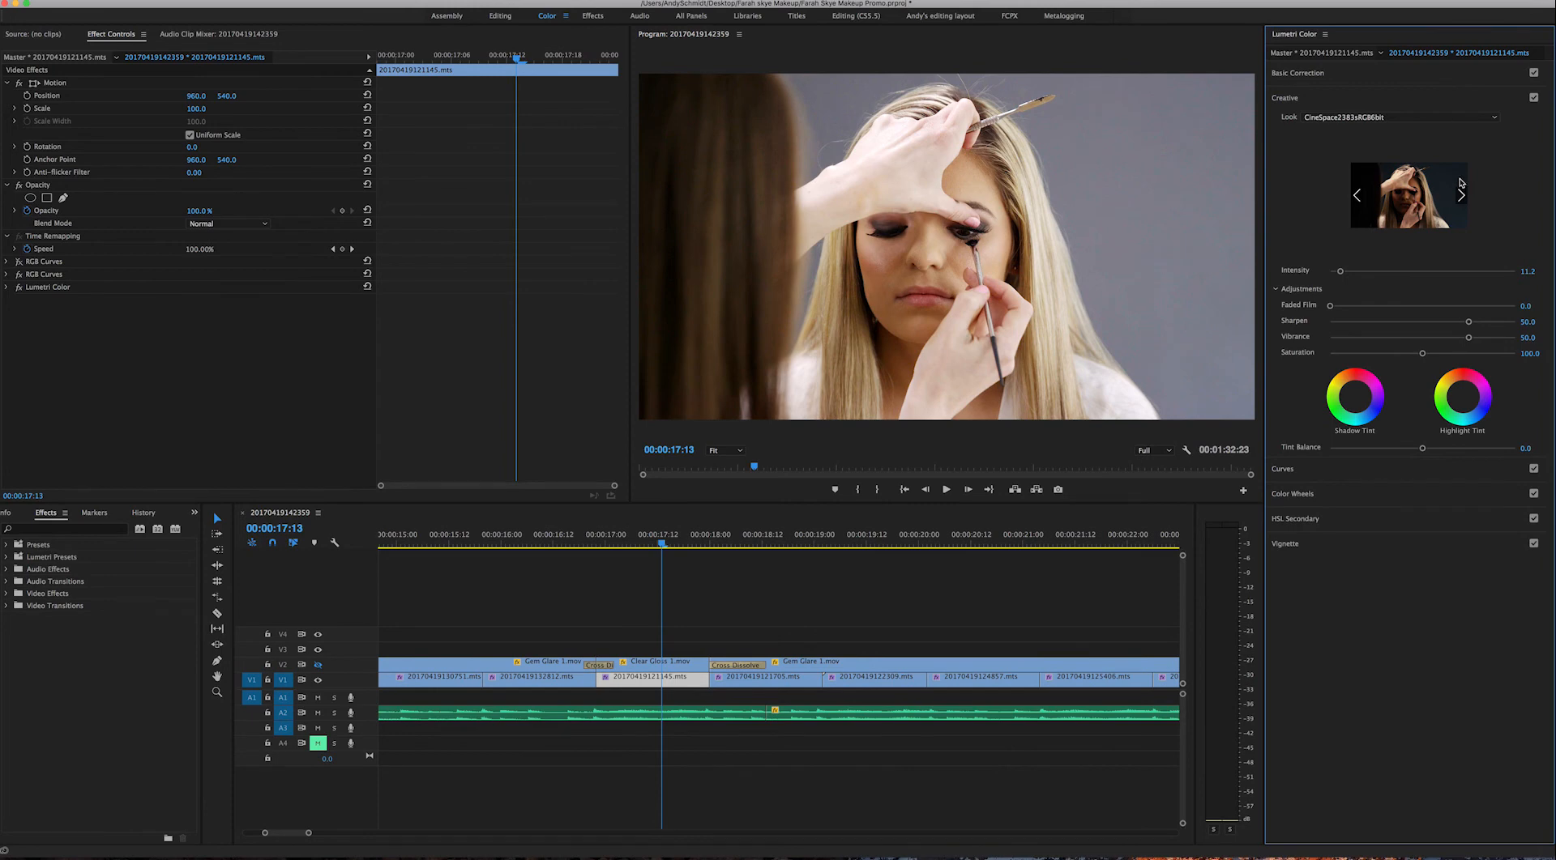
{"action": "left_click", "coordinate": [1533, 98]}
{"action": "left_click", "coordinate": [1532, 98]}
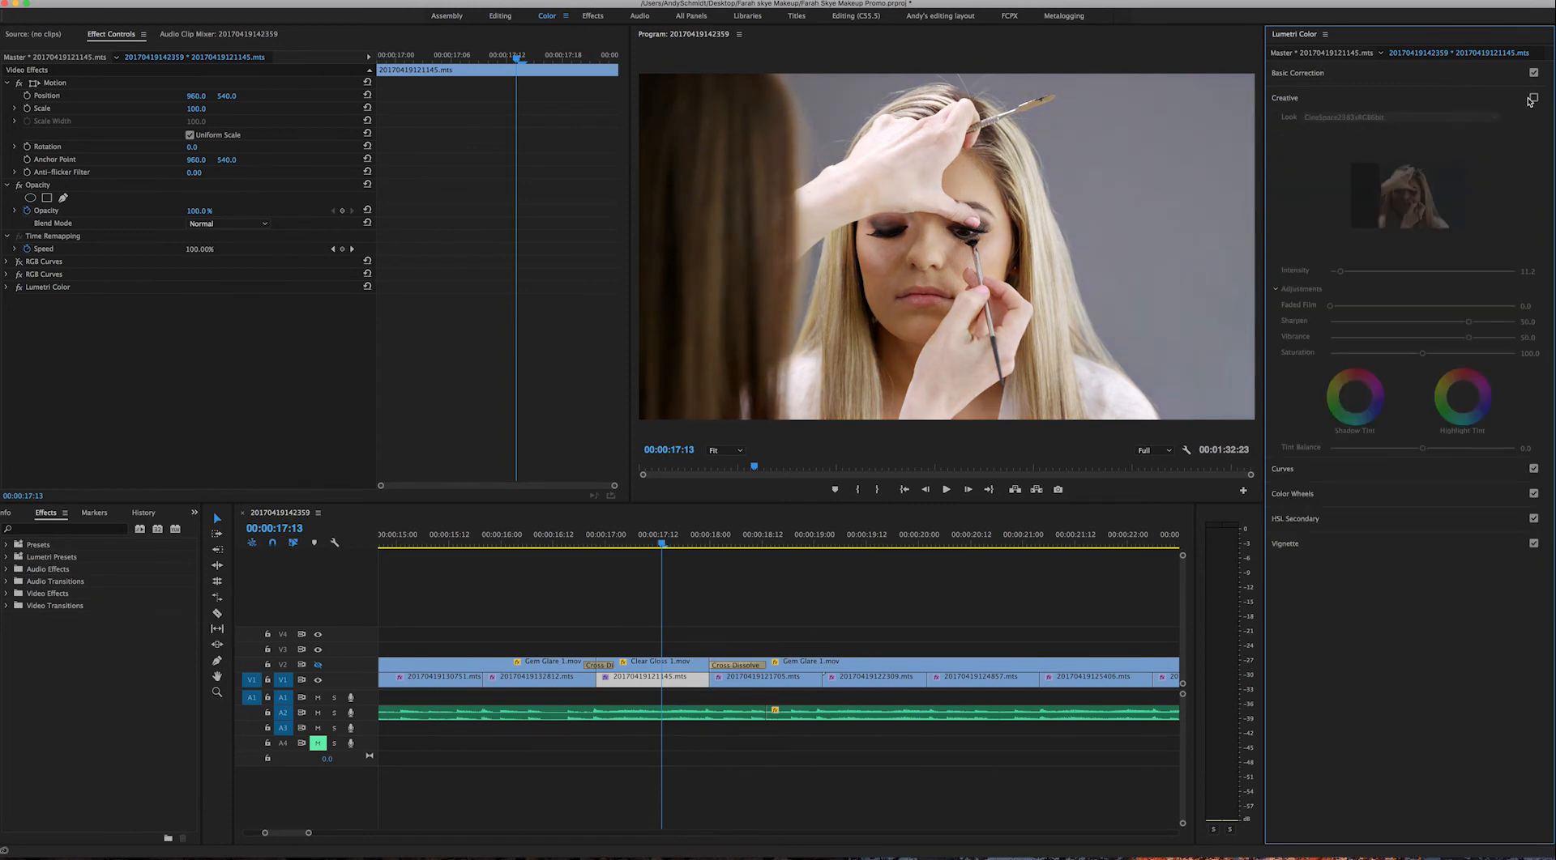
{"action": "left_click", "coordinate": [1533, 98]}
{"action": "left_click", "coordinate": [1533, 98]}
{"action": "left_click", "coordinate": [1532, 99]}
{"action": "left_click", "coordinate": [1533, 98]}
{"action": "left_click", "coordinate": [1533, 98]}
{"action": "left_click", "coordinate": [1533, 98]}
{"action": "left_click", "coordinate": [1533, 98]}
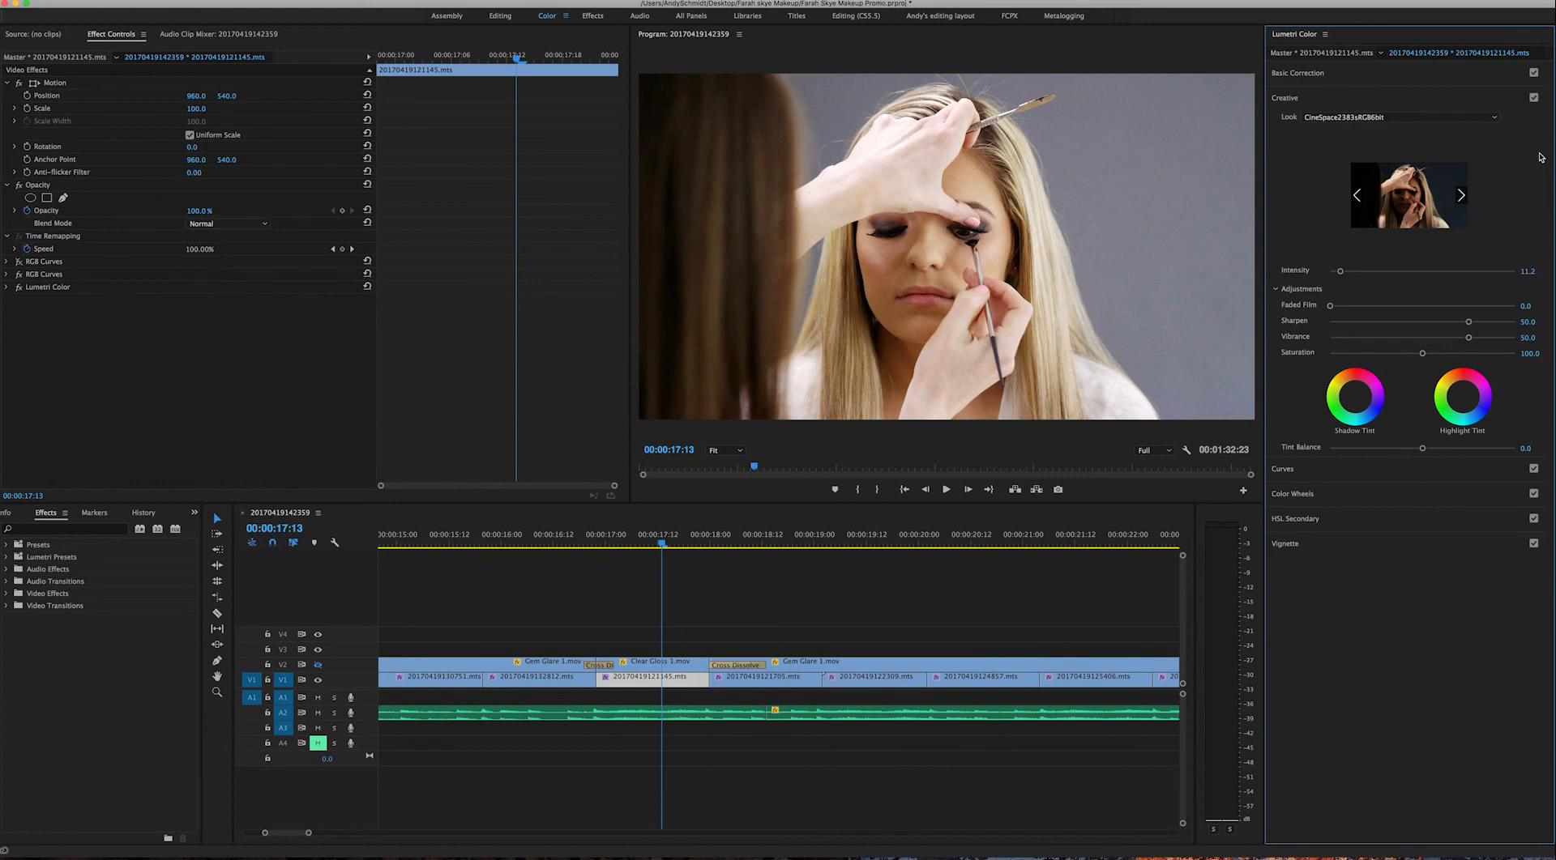
Darken the shadows by pulling down the lower part of the white RGB curve in Lumetri's Curves section.
{"action": "left_click", "coordinate": [1436, 97]}
{"action": "left_click", "coordinate": [1414, 124]}
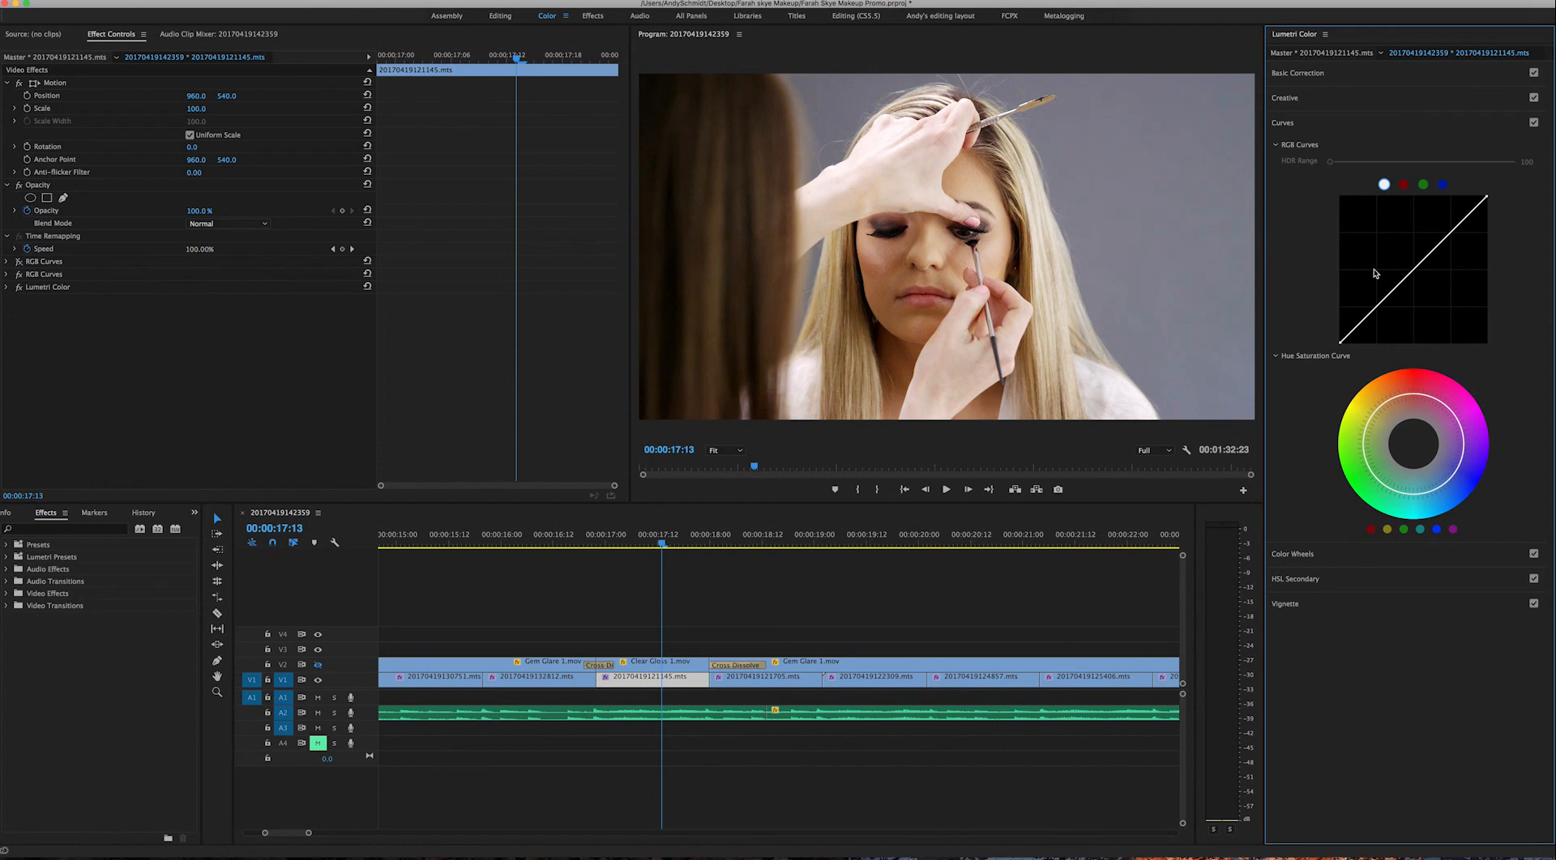
{"action": "left_click_drag", "start_coordinate": [1381, 308], "coordinate": [1384, 323]}
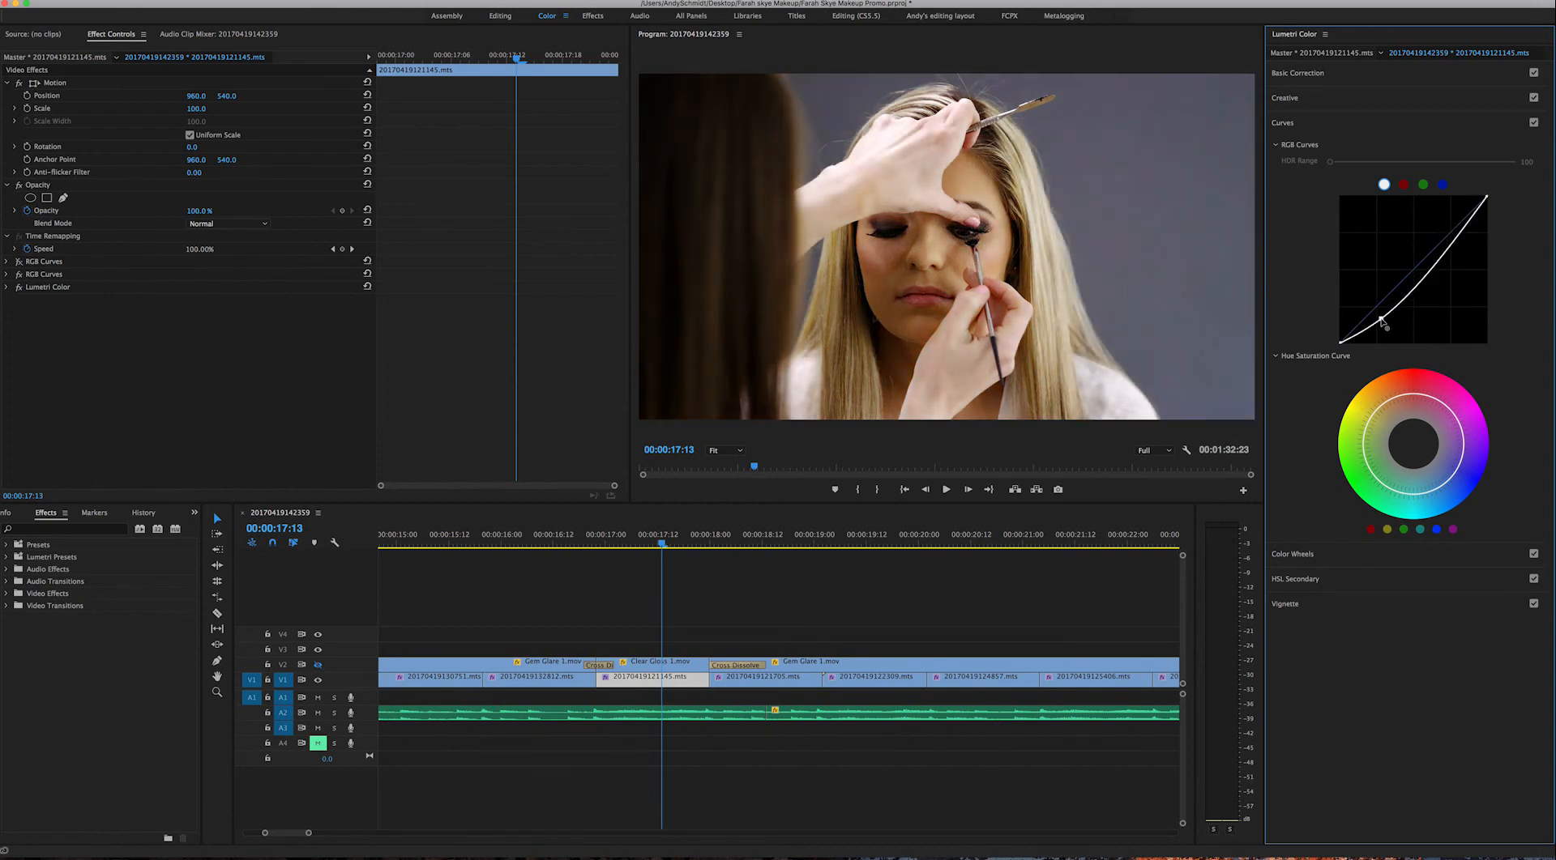
Reset the white RGB curve in Lumetri's Curves section to a straight line.
{"action": "double_click", "coordinate": [1412, 317]}
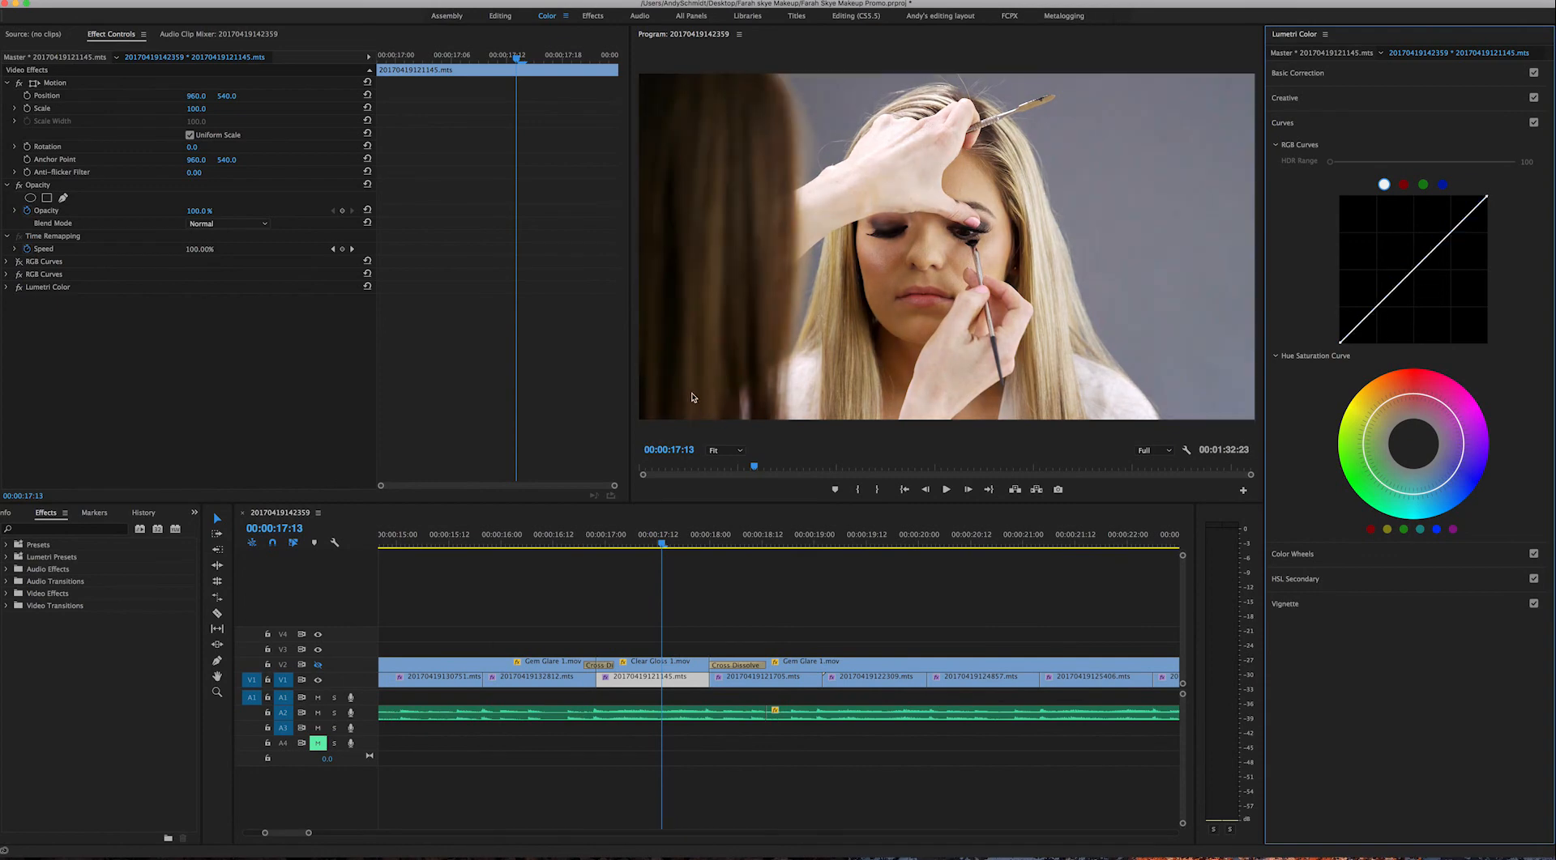
Try darkening the clip by lowering the Master curve point in the second RGB Curves effect, and undo the change.
{"action": "left_click", "coordinate": [8, 275]}
{"action": "left_click_drag", "start_coordinate": [79, 435], "coordinate": [108, 447]}
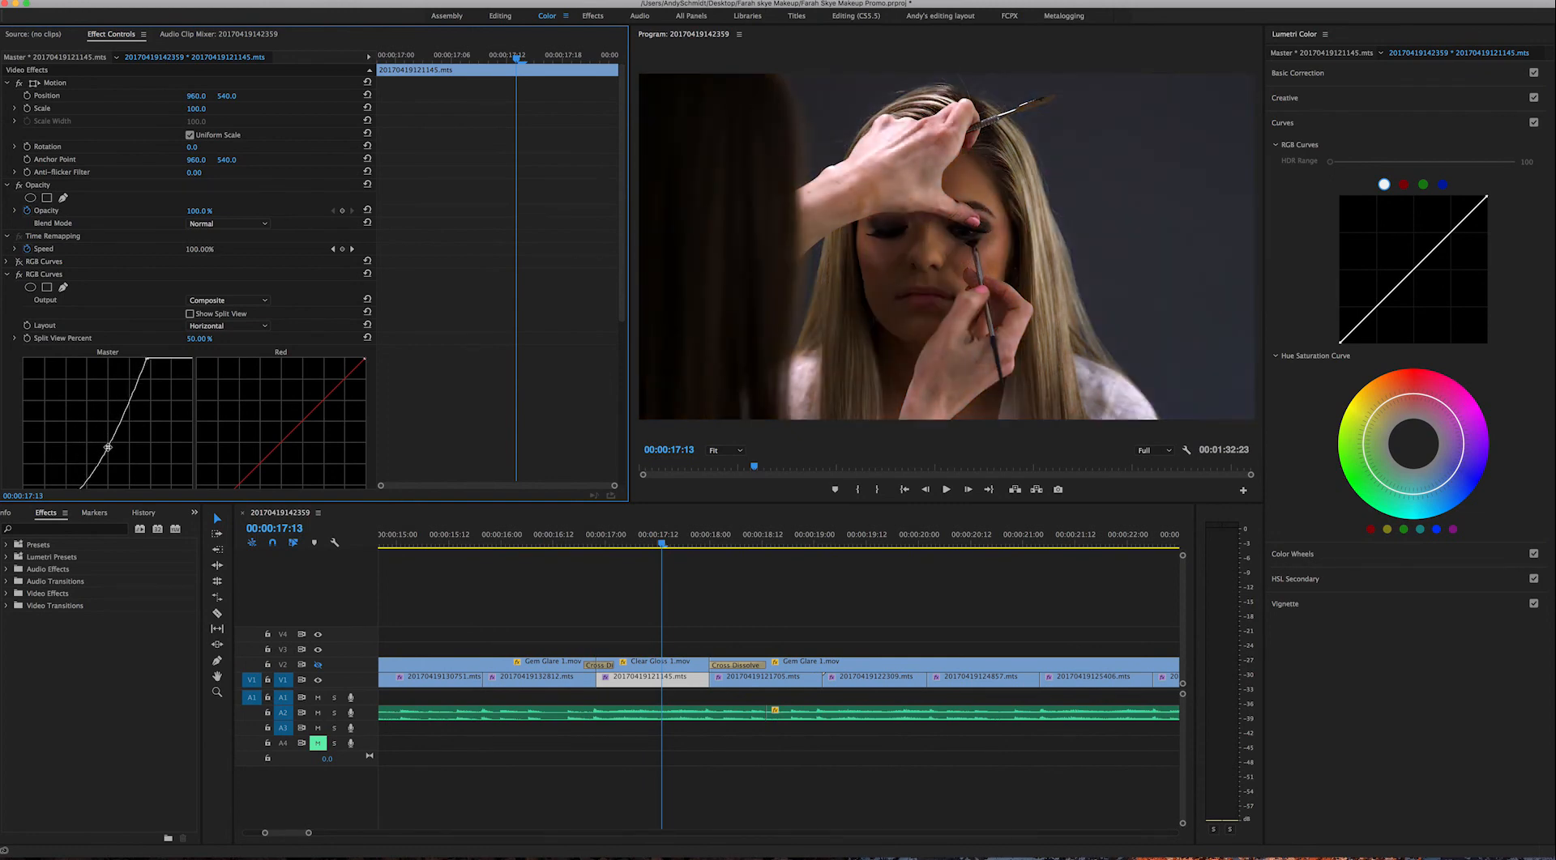
{"action": "key", "text": "super+z"}
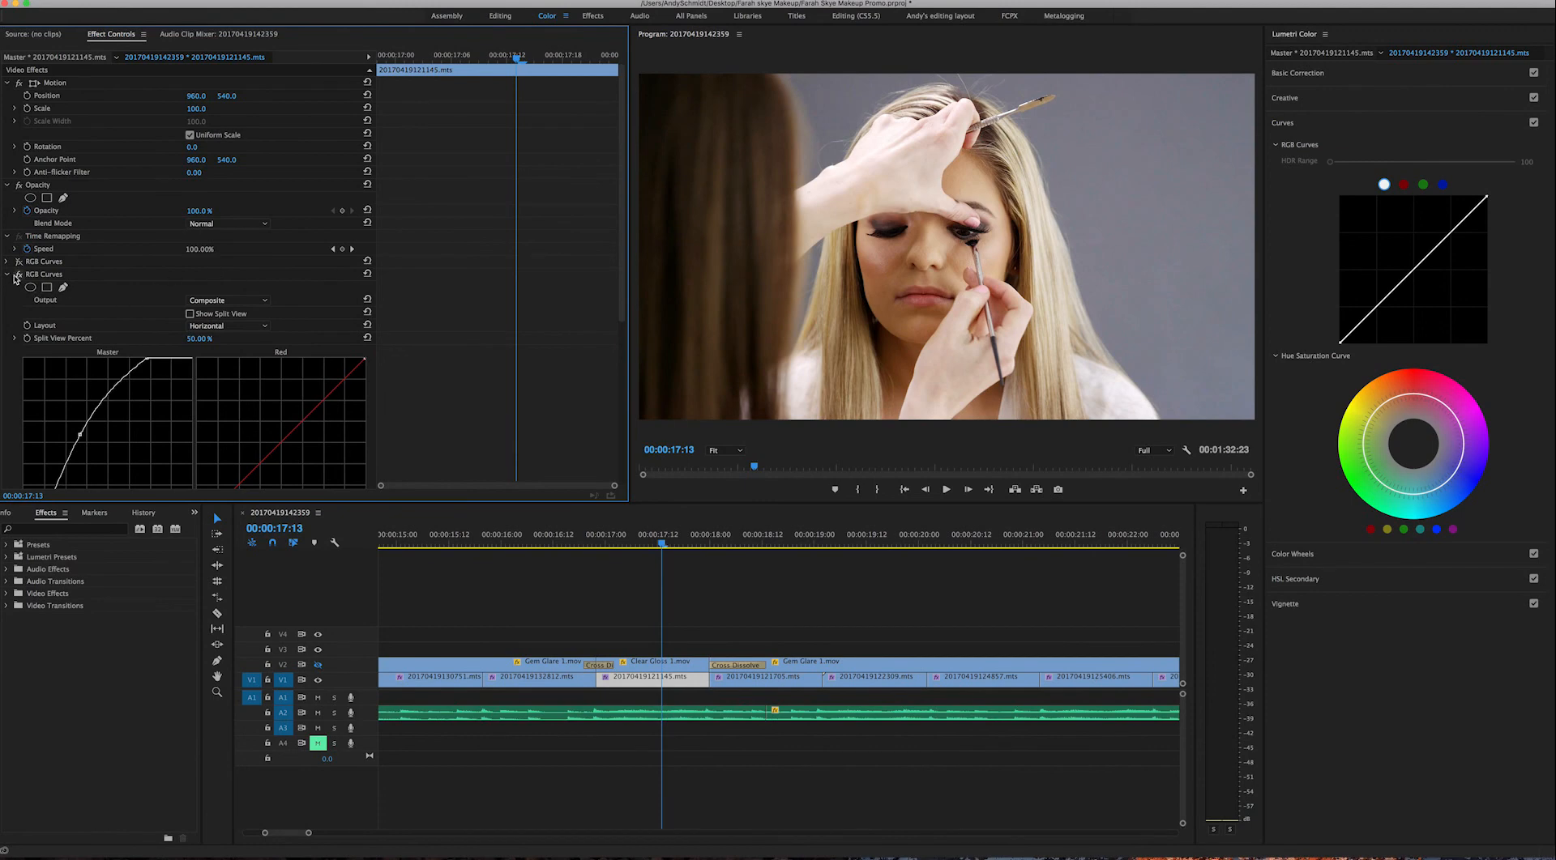
Try darkening and tinting the shadows blue and orange with Lumetri's Shadows color wheel, and return the wheel to neutral.
{"action": "left_click", "coordinate": [1391, 129]}
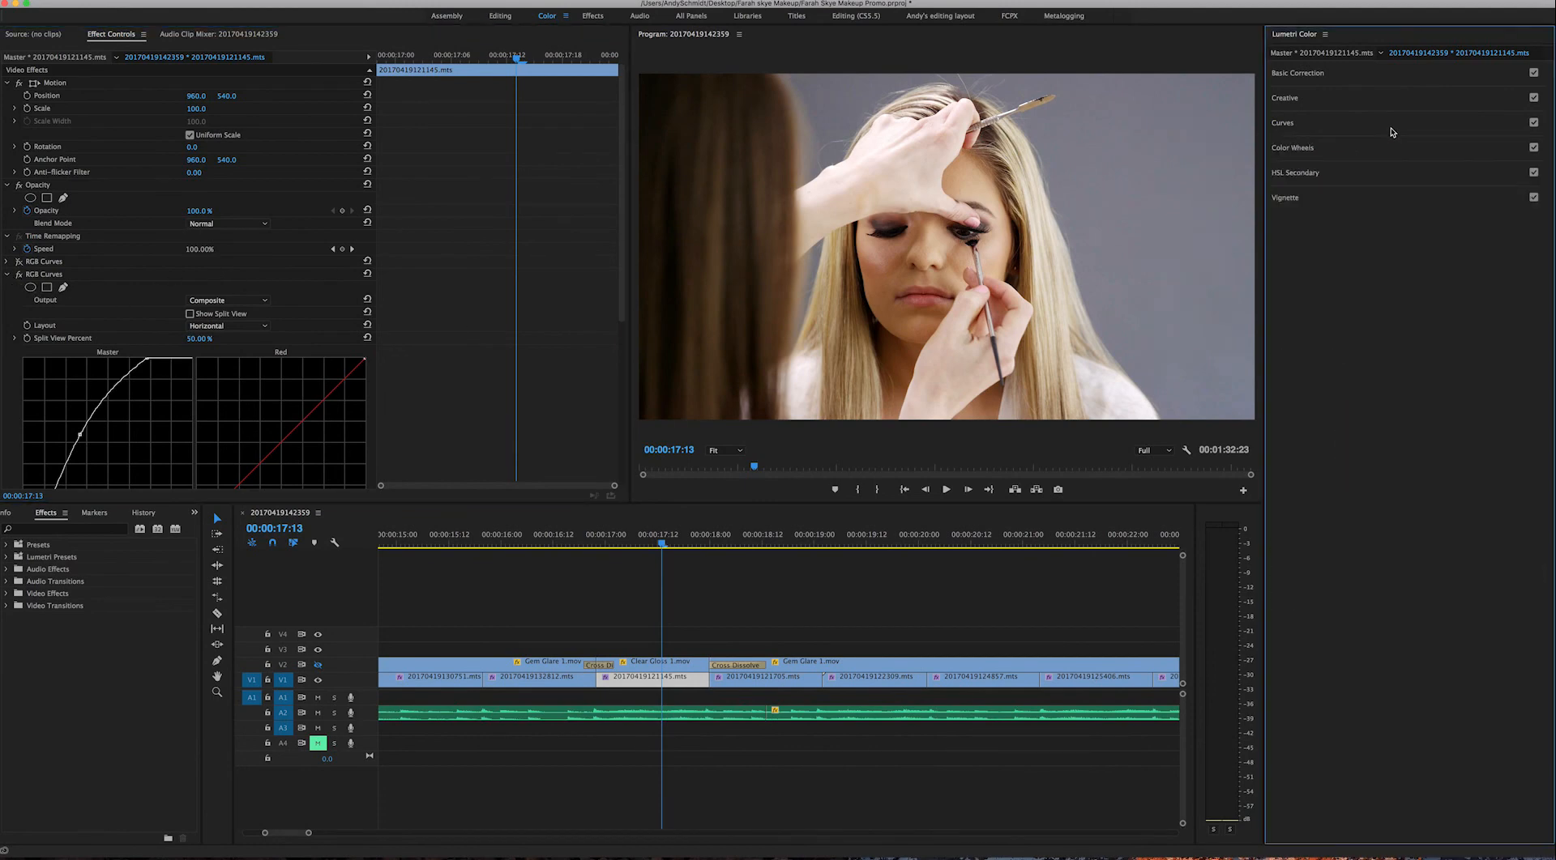
{"action": "left_click", "coordinate": [1369, 153]}
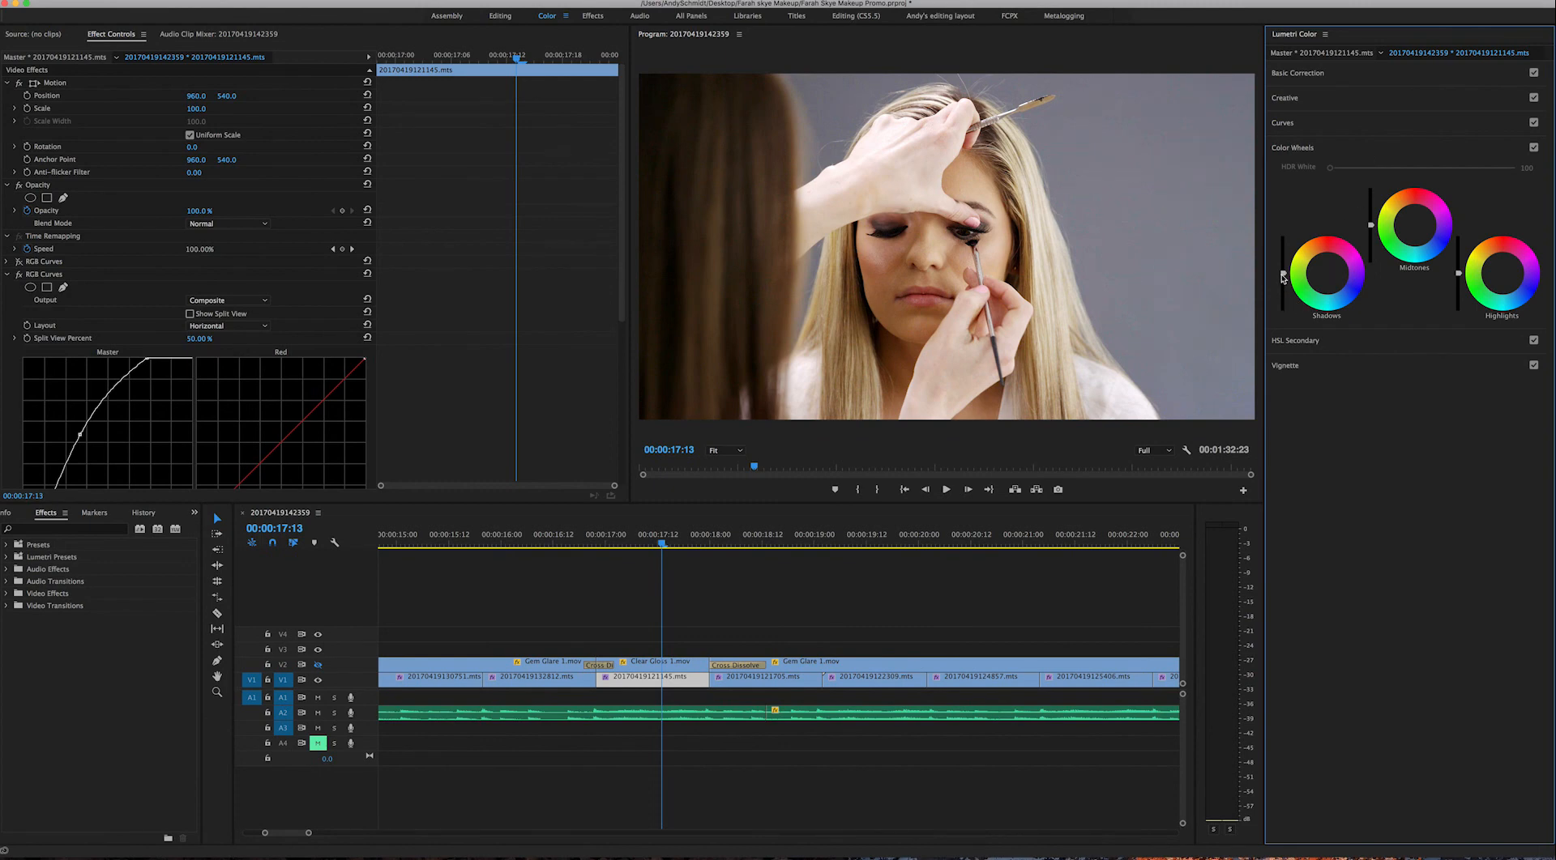
{"action": "mouse_move", "coordinate": [1283, 274]}
{"action": "left_mouse_down"}
{"action": "mouse_move", "coordinate": [1284, 252]}
{"action": "mouse_move", "coordinate": [1283, 293]}
{"action": "left_mouse_up"}
{"action": "double_click", "coordinate": [1321, 267]}
{"action": "left_click_drag", "start_coordinate": [1327, 274], "coordinate": [1343, 282]}
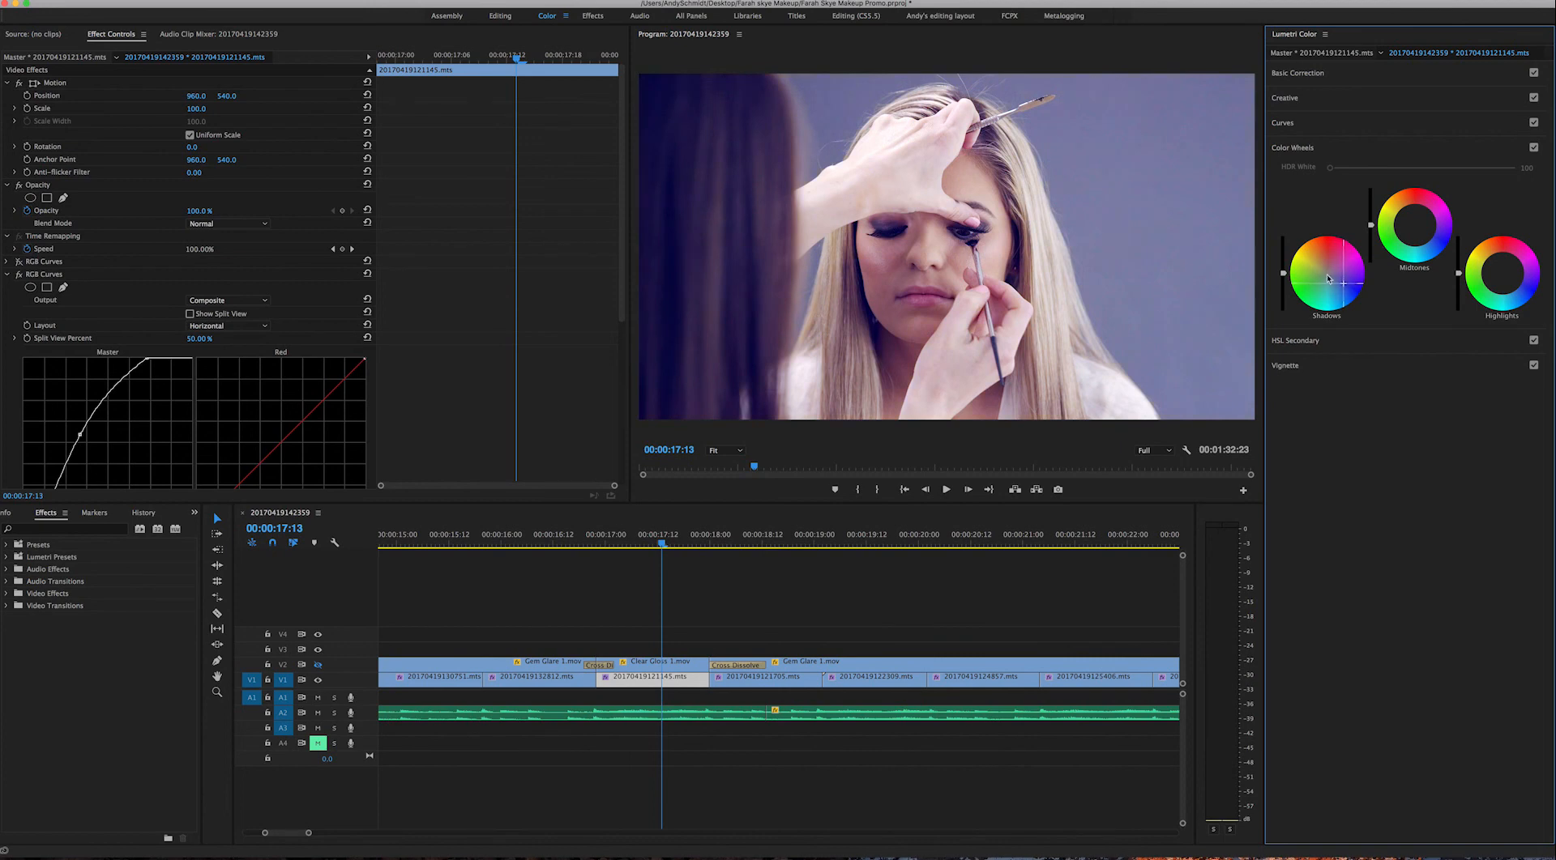
{"action": "double_click", "coordinate": [1313, 251]}
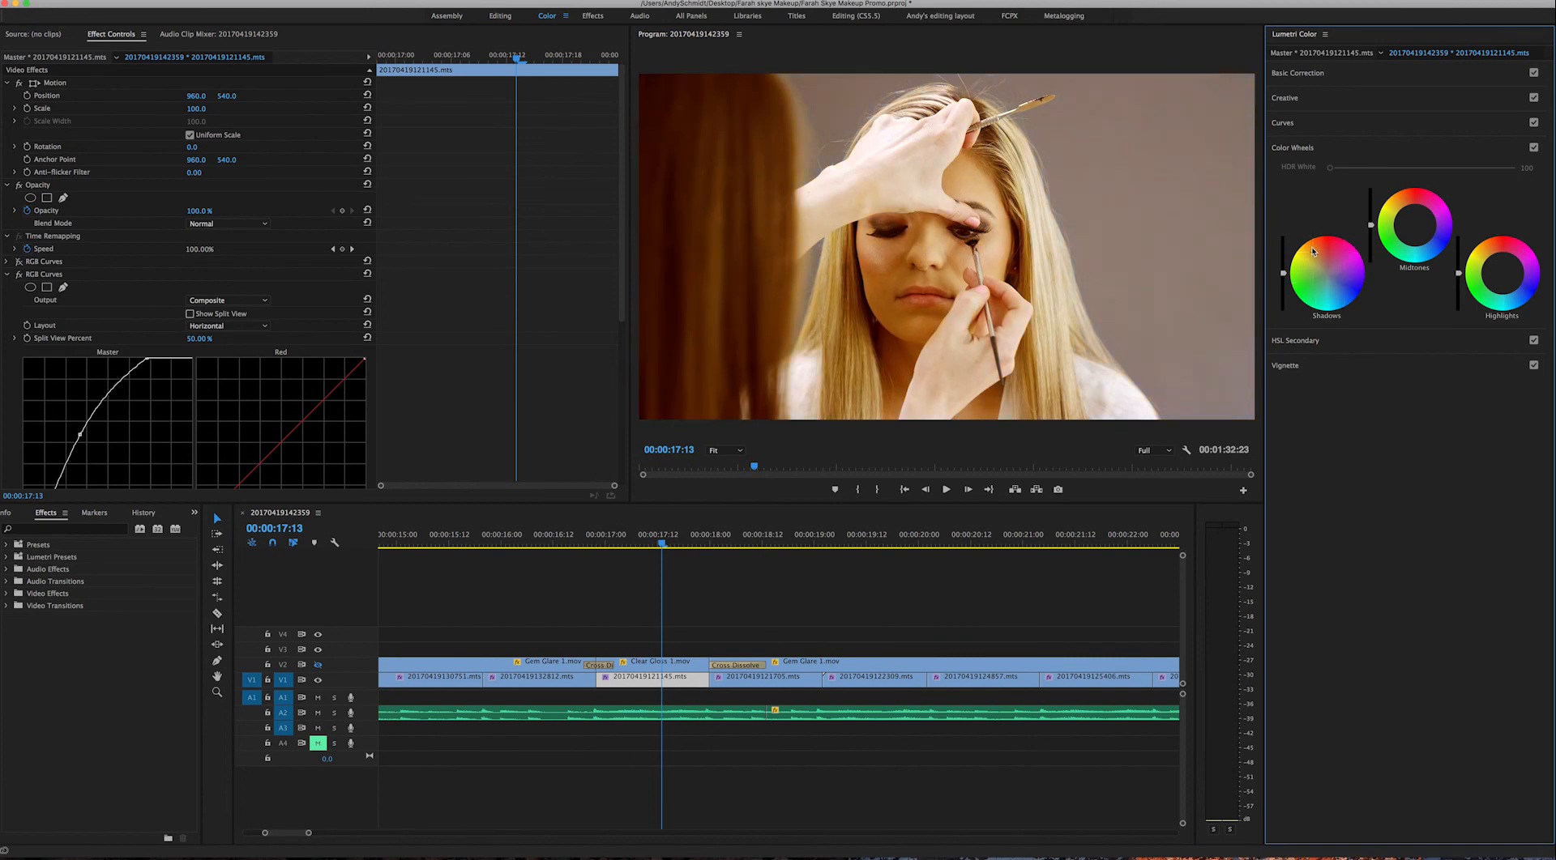
{"action": "left_click_drag", "start_coordinate": [1327, 271], "coordinate": [1371, 279]}
{"action": "key", "text": "super+z"}
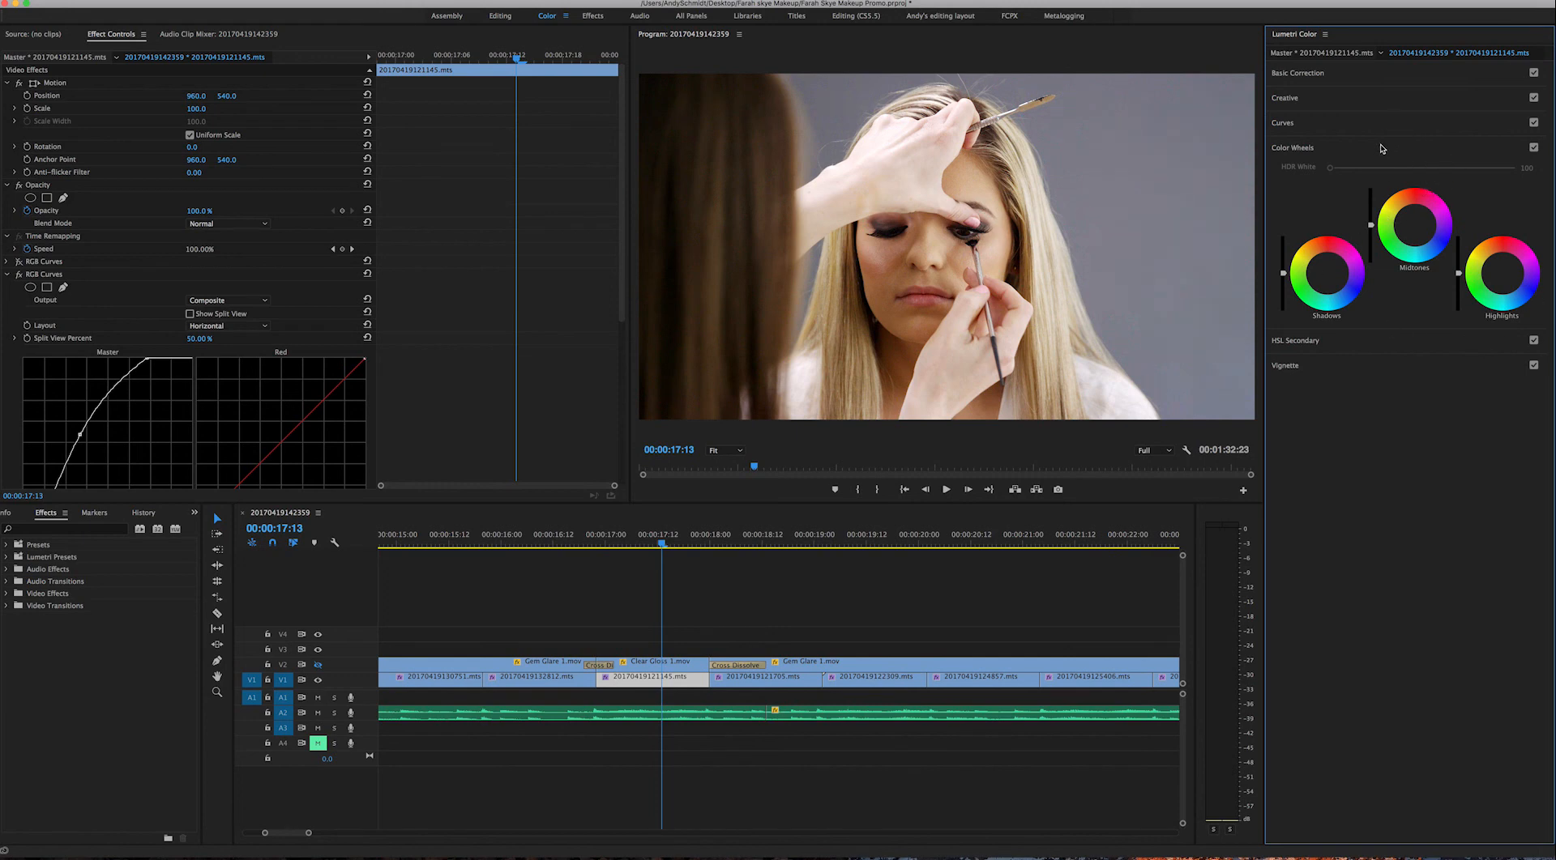
Look over the key, refine and correction settings of Lumetri's HSL Secondary section.
{"action": "left_click", "coordinate": [1382, 148]}
{"action": "left_click", "coordinate": [1389, 173]}
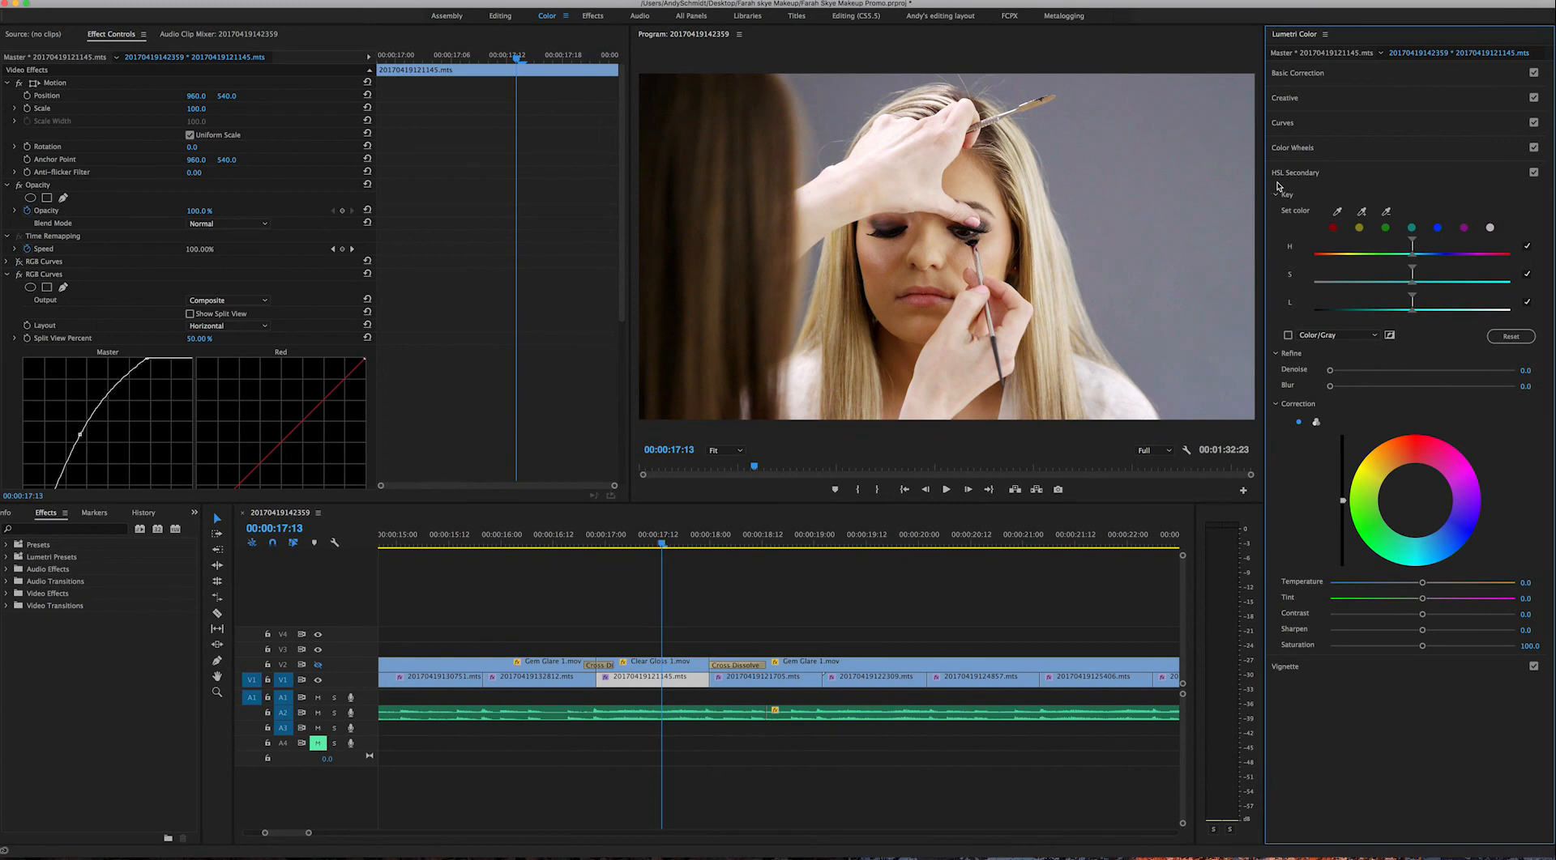
{"action": "left_click", "coordinate": [1463, 228]}
{"action": "left_click", "coordinate": [1421, 179]}
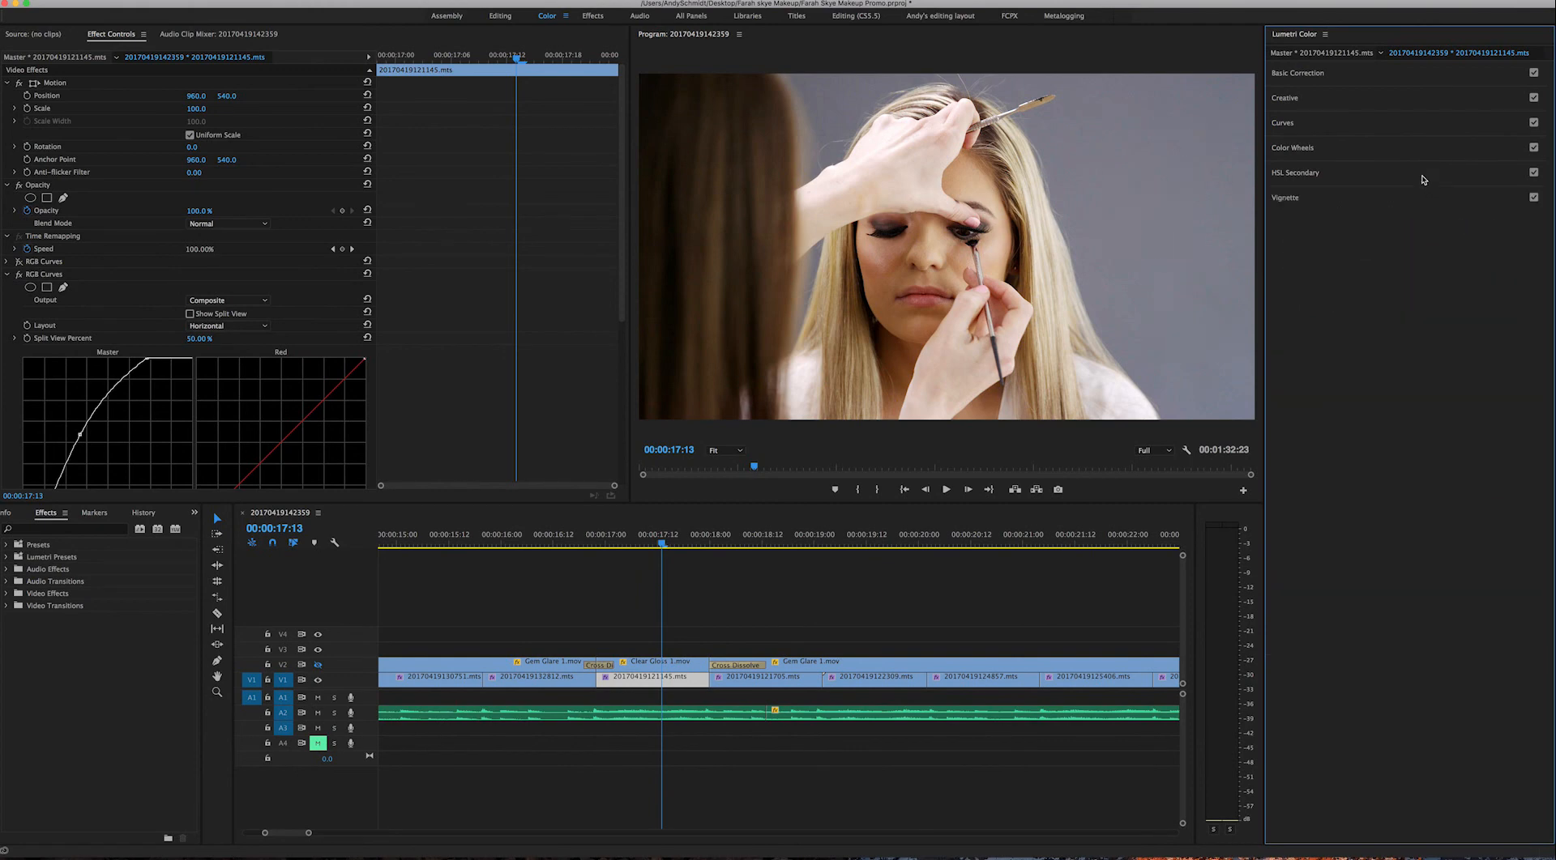
Try adjusting the amount in Lumetri's Vignette section and reset it to its default.
{"action": "left_click", "coordinate": [1392, 204]}
{"action": "mouse_move", "coordinate": [1426, 223]}
{"action": "left_mouse_down"}
{"action": "mouse_move", "coordinate": [1329, 220]}
{"action": "mouse_move", "coordinate": [1547, 233]}
{"action": "mouse_move", "coordinate": [1311, 232]}
{"action": "mouse_move", "coordinate": [1517, 230]}
{"action": "mouse_move", "coordinate": [1438, 232]}
{"action": "left_mouse_up"}
{"action": "double_click", "coordinate": [1439, 219]}
{"action": "left_click", "coordinate": [1415, 201]}
Compare the graded shot with the output of track V2 switched on and off, leaving it hidden.
{"action": "left_click", "coordinate": [318, 665]}
{"action": "left_click", "coordinate": [317, 666]}
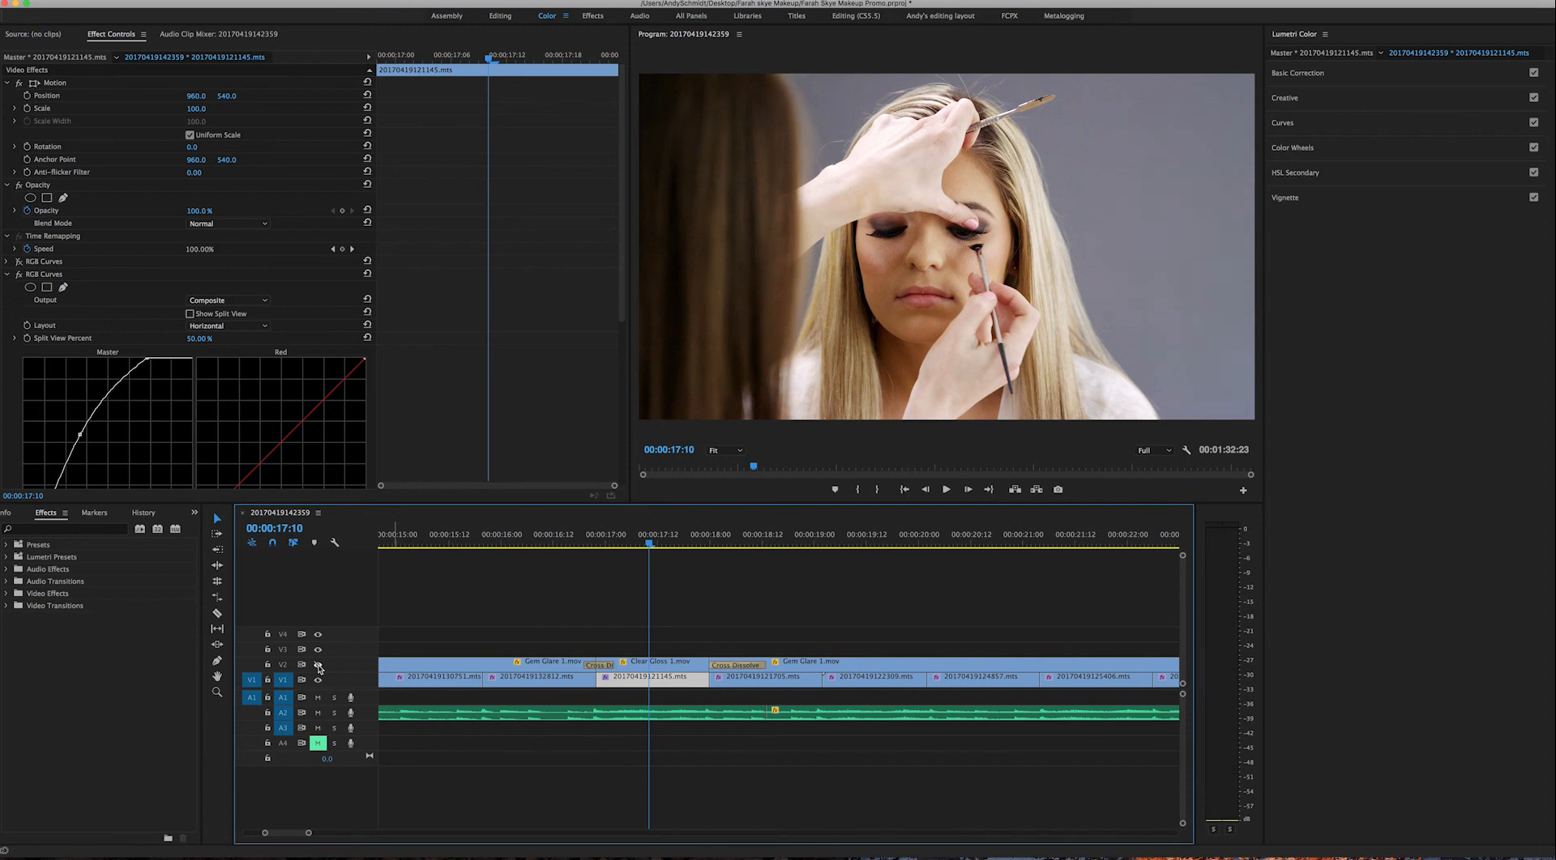
{"action": "mouse_move", "coordinate": [1056, 856]}
{"action": "left_click", "coordinate": [1309, 843]}
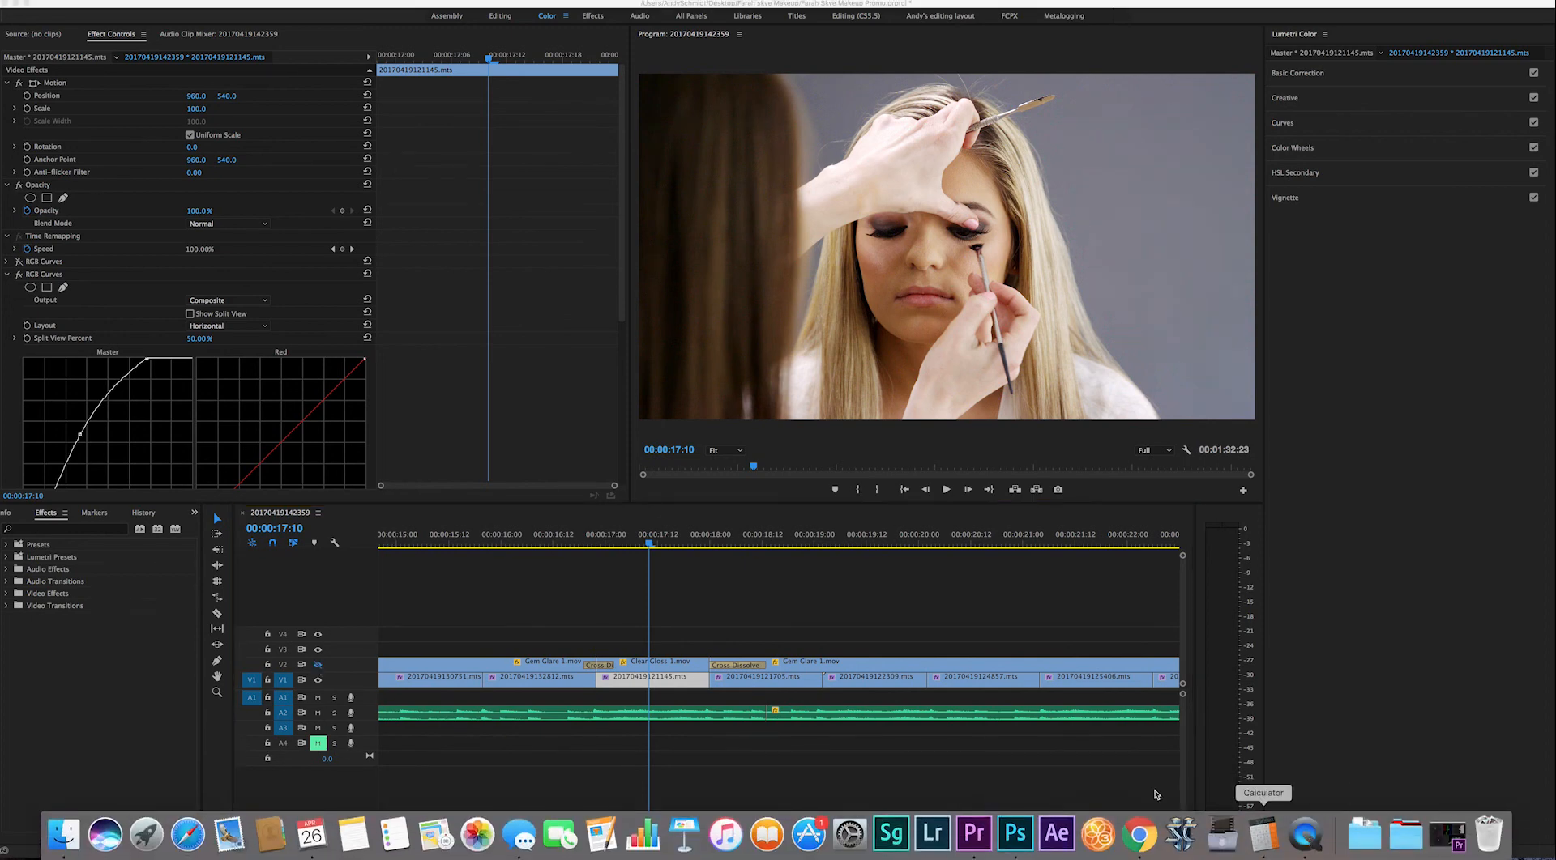